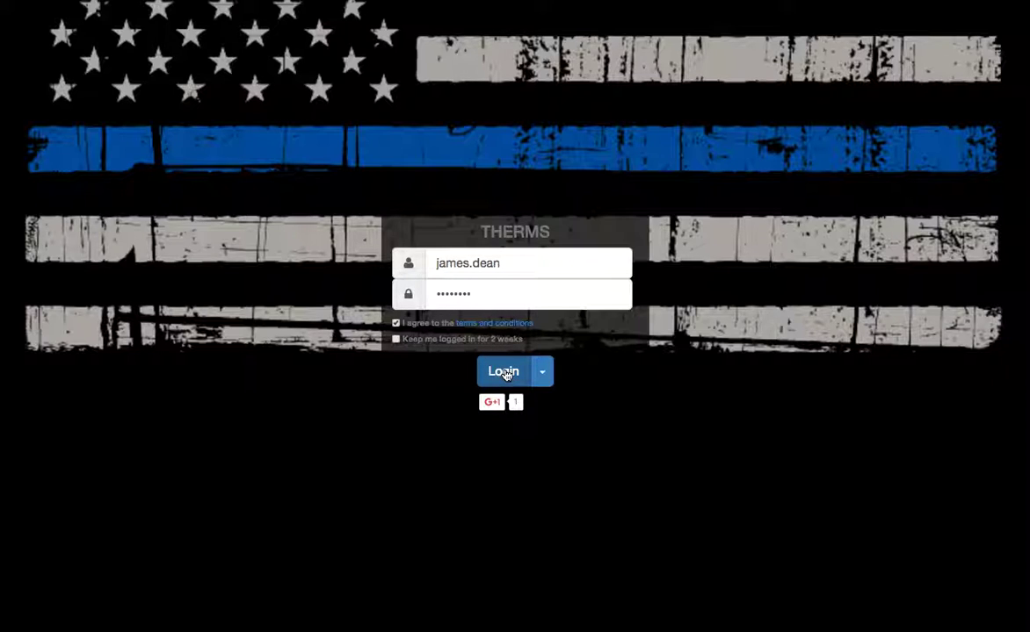
Step: Submit the officer's login to reach the Acme Security dashboard
click(505, 373)
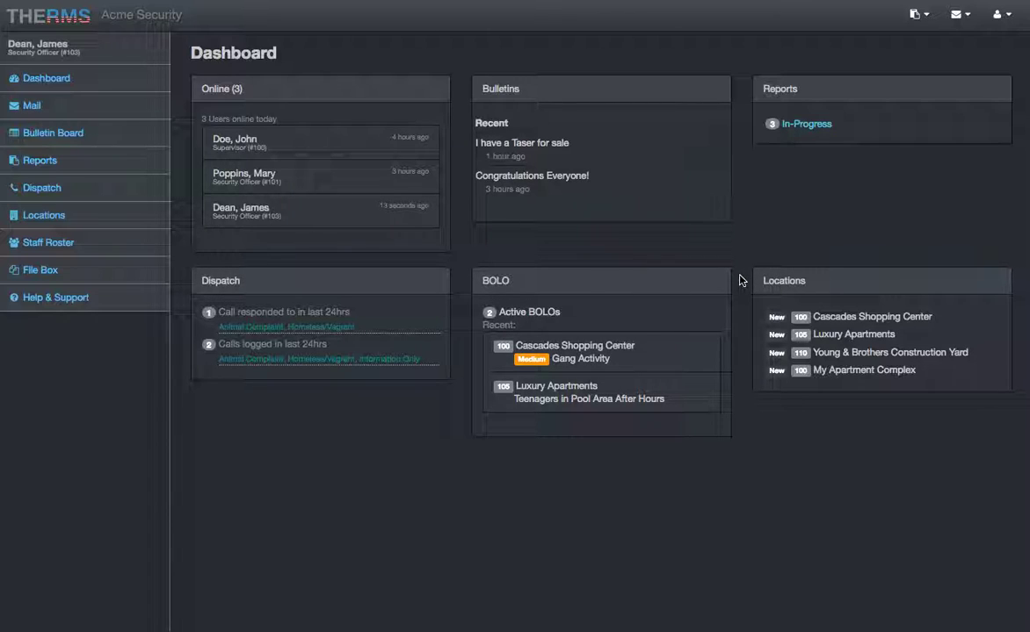
Step: Highlight dashboard panel text and the New tag beside Cascades Shopping Center
drag(739, 263, 876, 390)
click(876, 390)
double_click(777, 317)
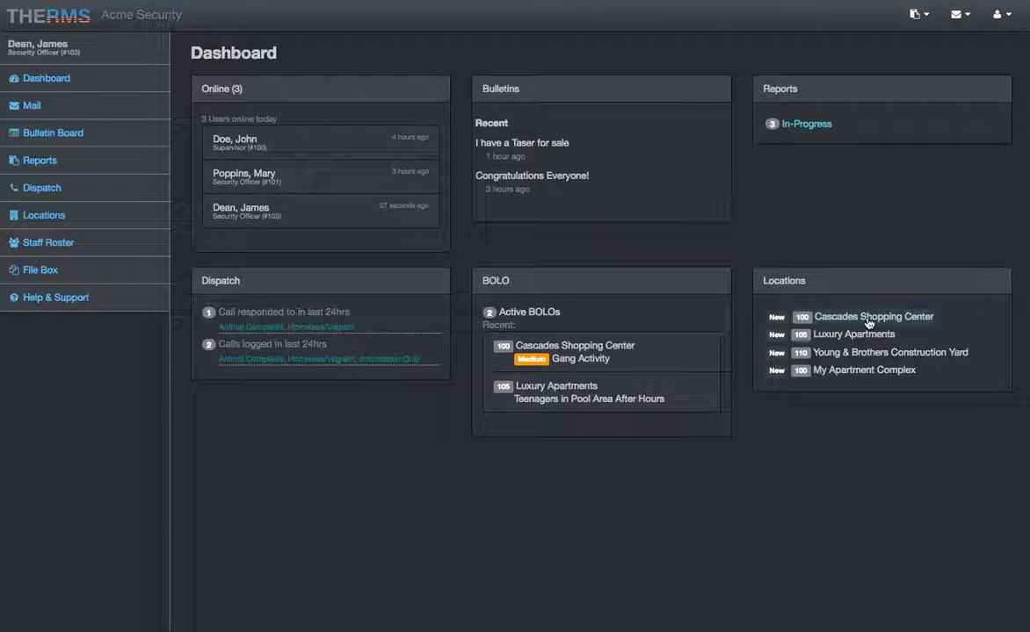
click(777, 316)
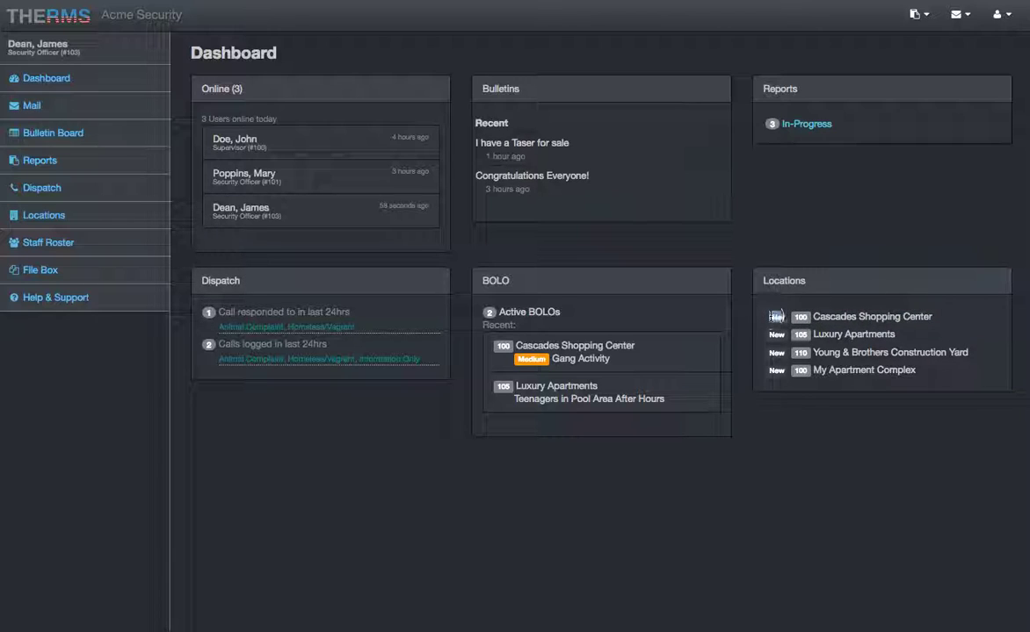
drag(769, 317, 761, 319)
click(761, 317)
click(802, 317)
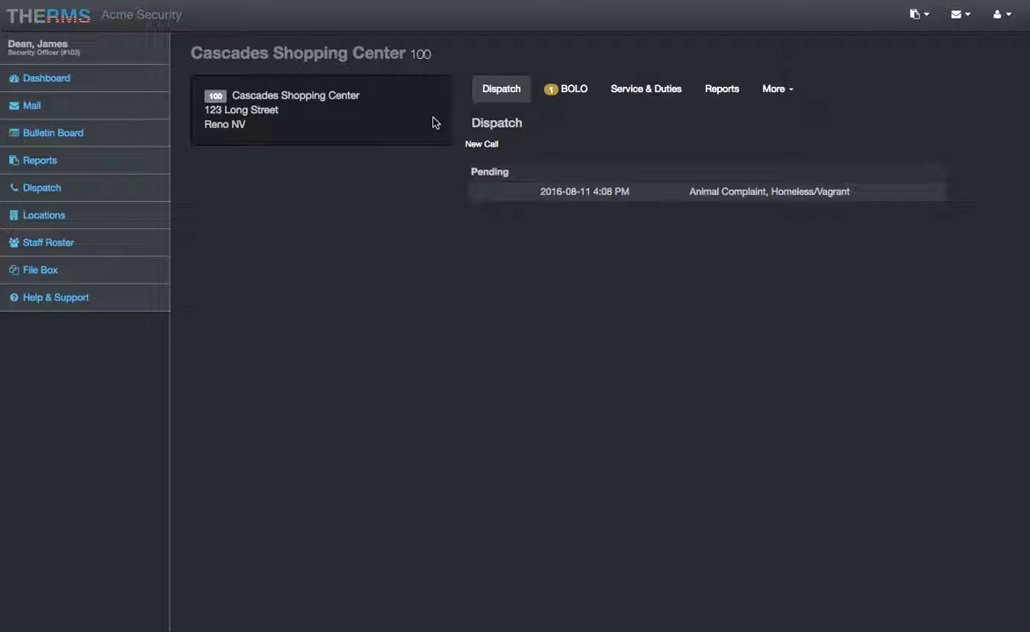
double_click(476, 123)
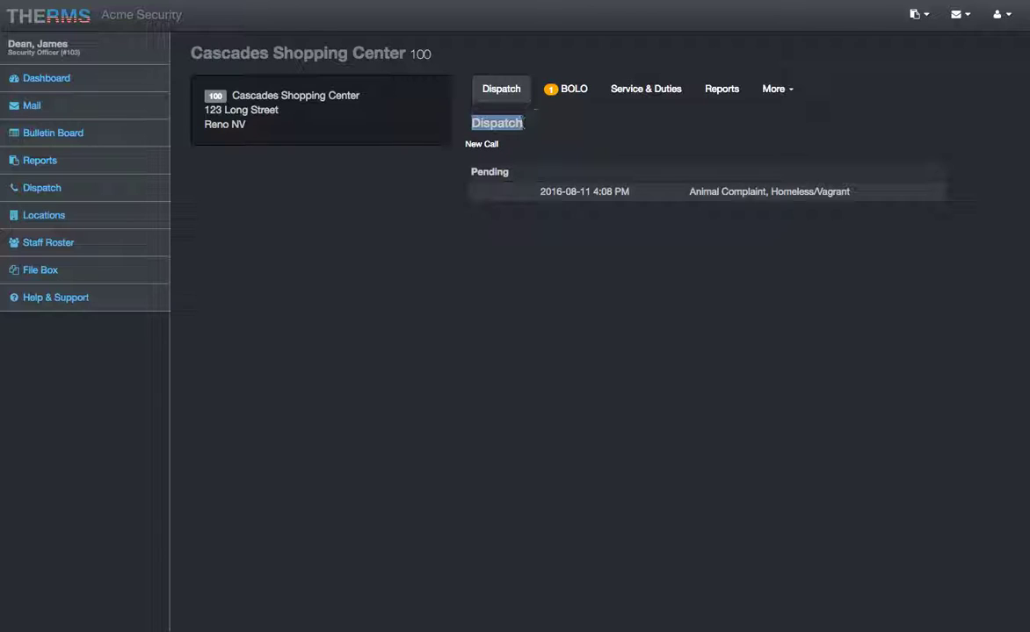
click(436, 106)
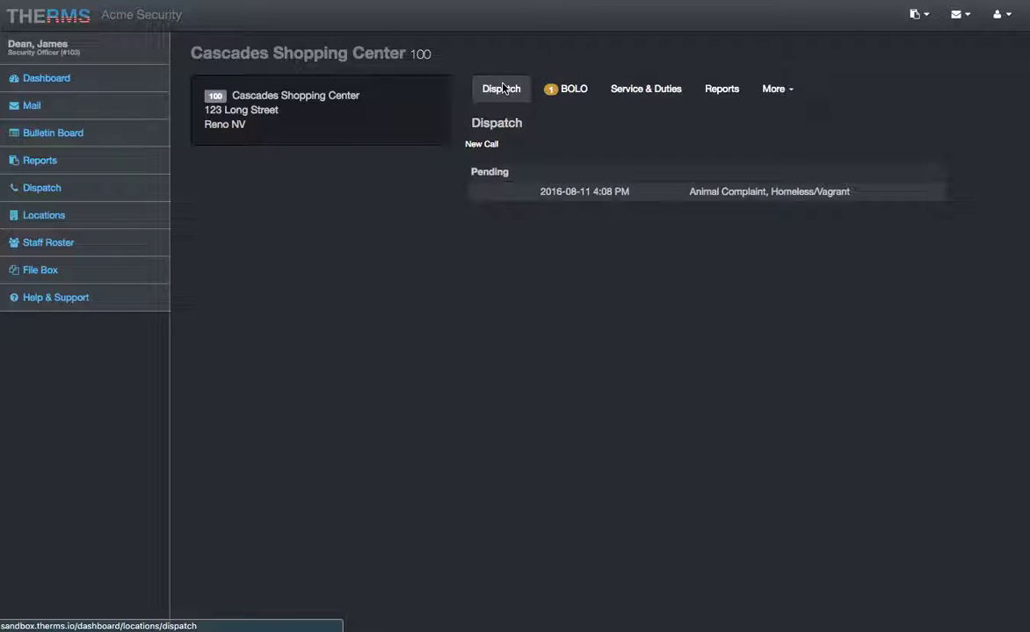
click(220, 95)
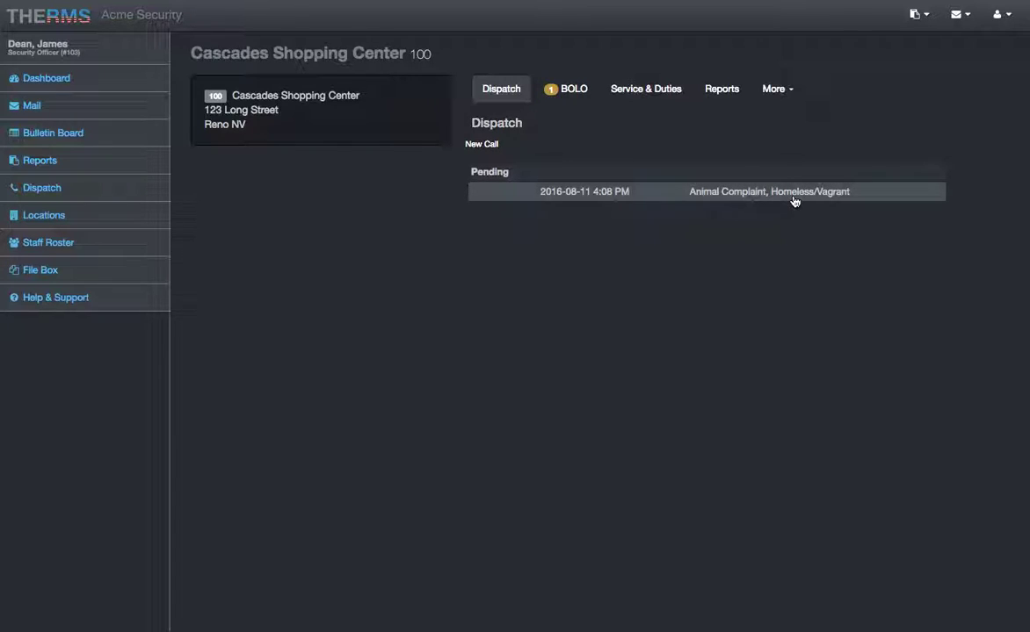
Step: Review the pending Animal Complaint call's caller, description, action taken and response time, then close it
click(650, 193)
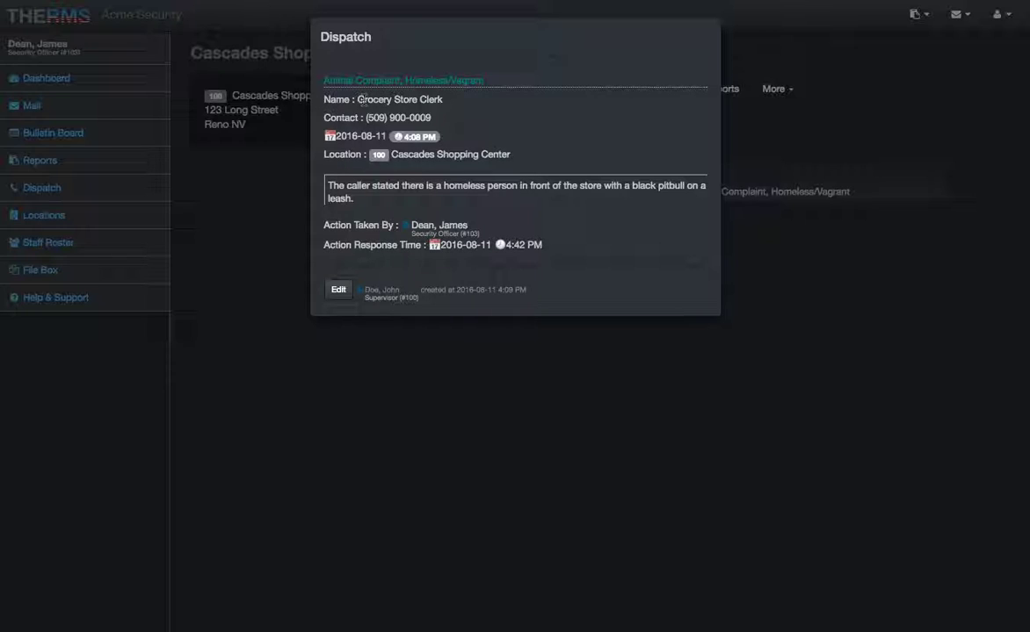
drag(355, 100, 444, 100)
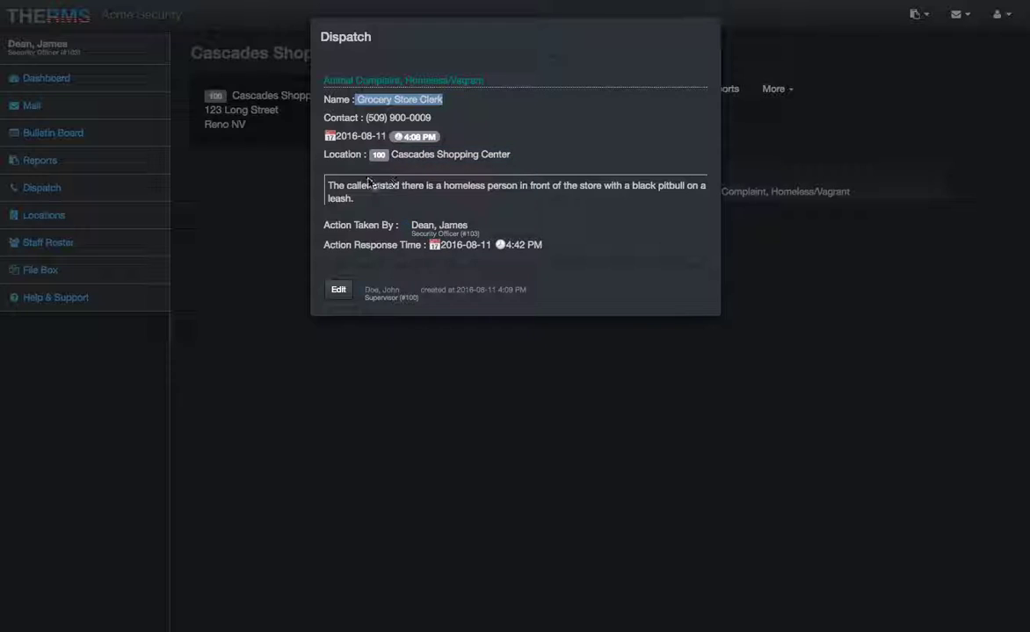
drag(328, 185, 363, 197)
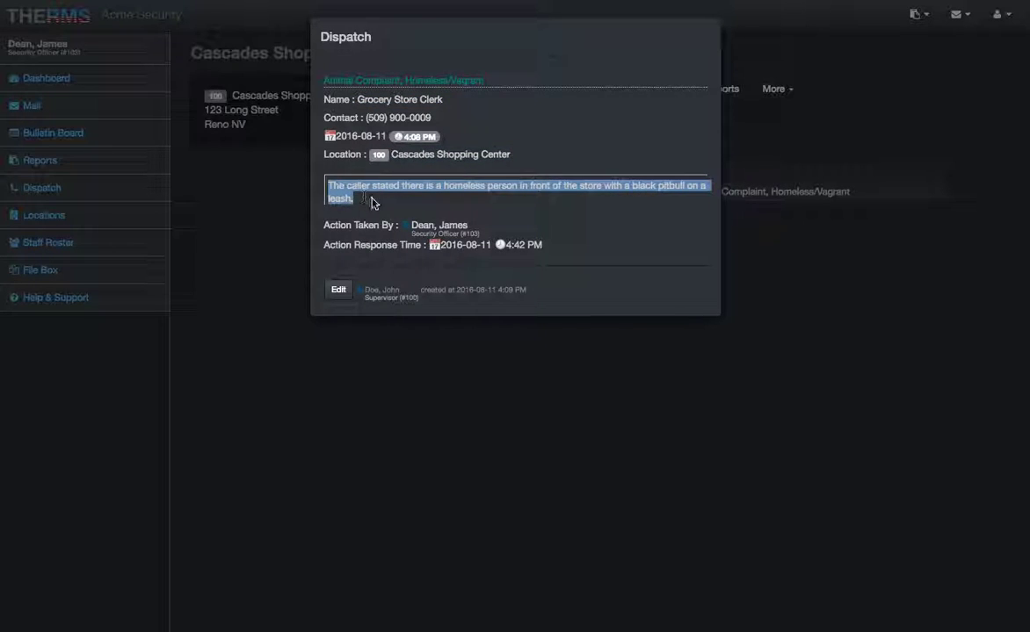
click(372, 202)
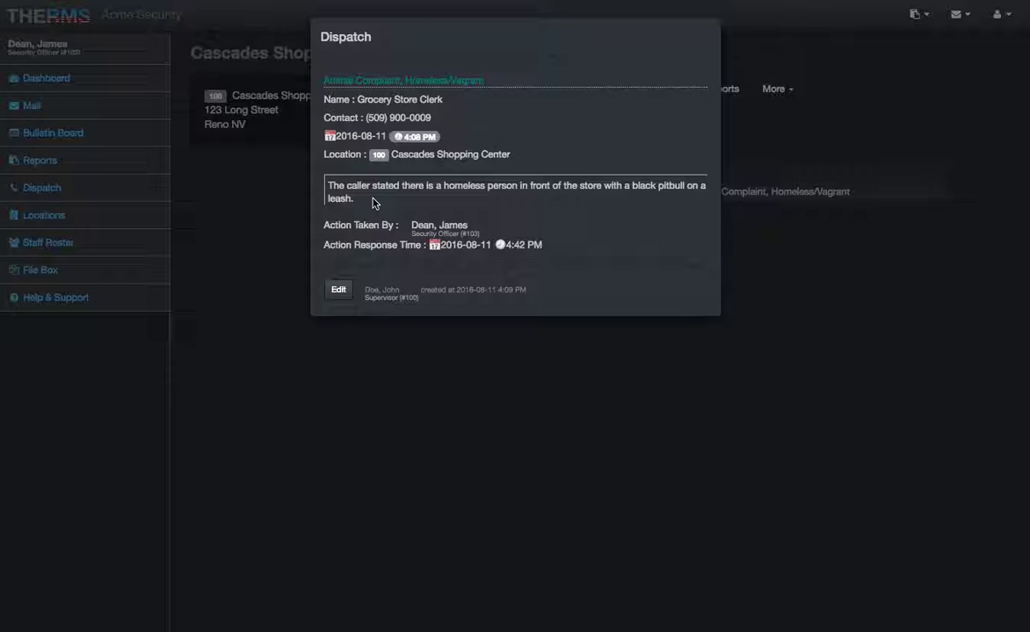
mouse_move(434, 231)
drag(319, 227, 552, 235)
click(556, 241)
click(704, 41)
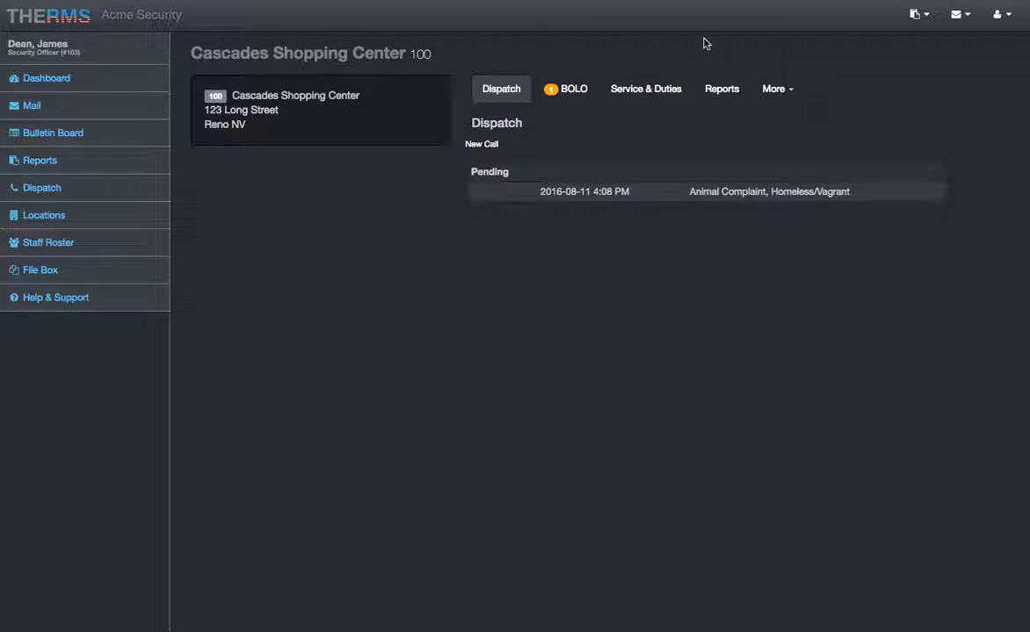
Step: Start a new call with caller name 'Caller' and a contact number
click(479, 144)
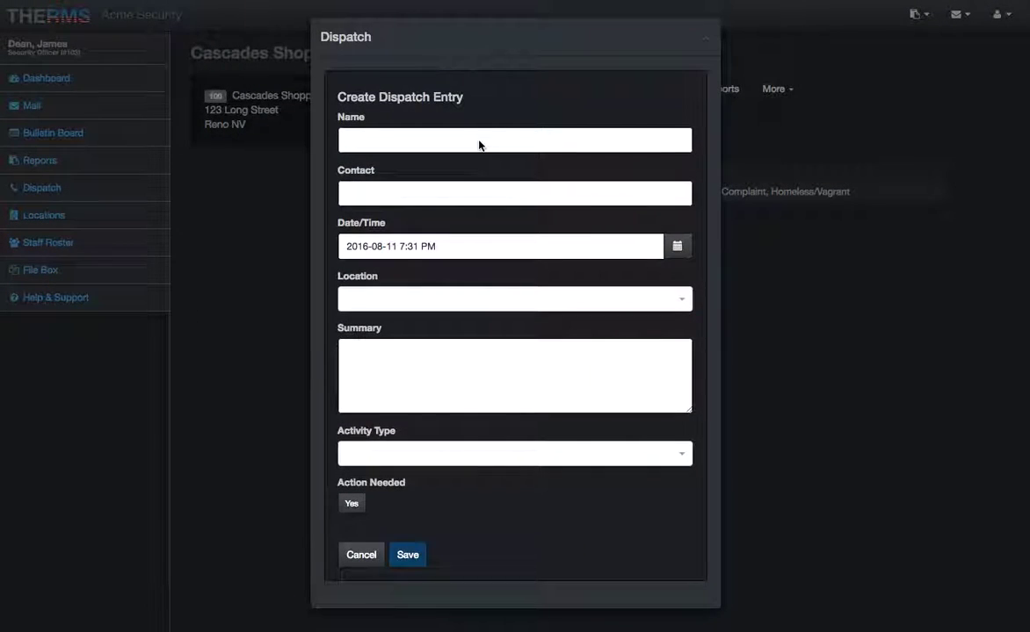
click(478, 144)
text(Call)
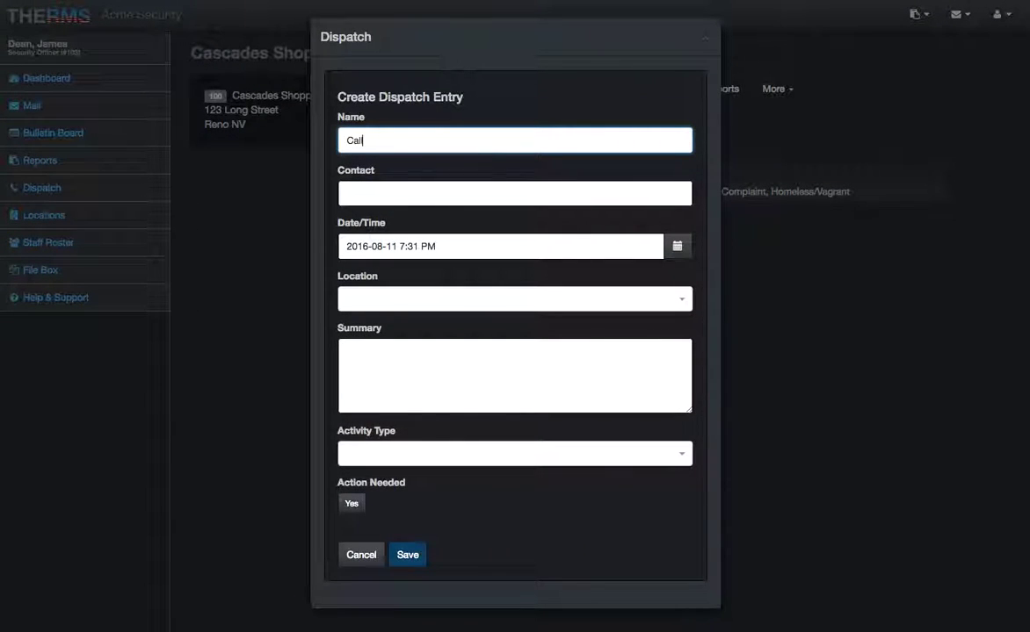
text(er)
key(Tab)
text(5)
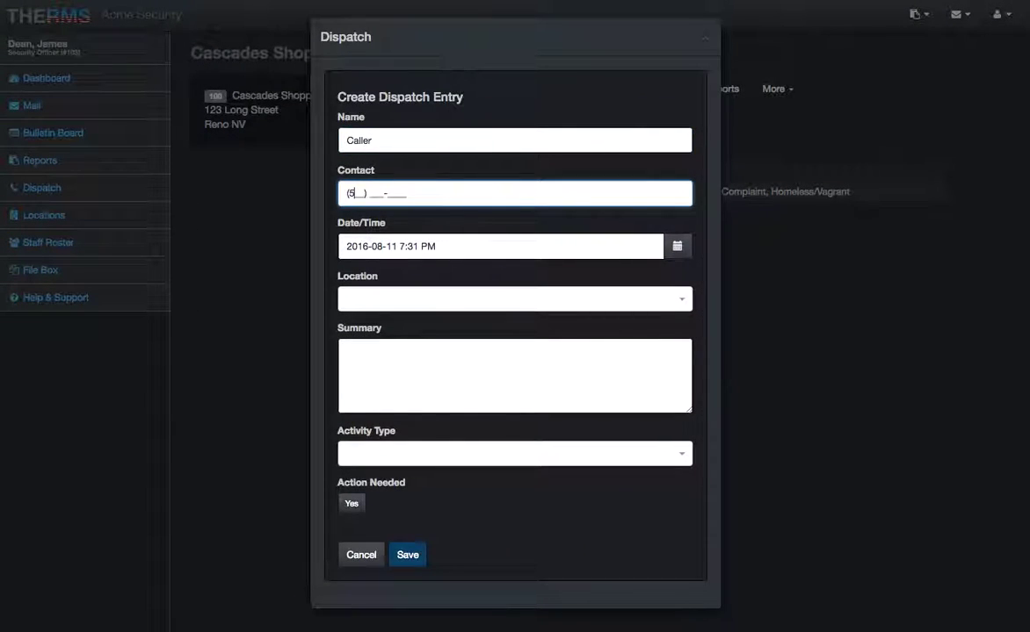
text(09) 999-1111)
Step: Set the call to August 11 at 7:29 PM at 100 Cascades Shopping Center
click(677, 245)
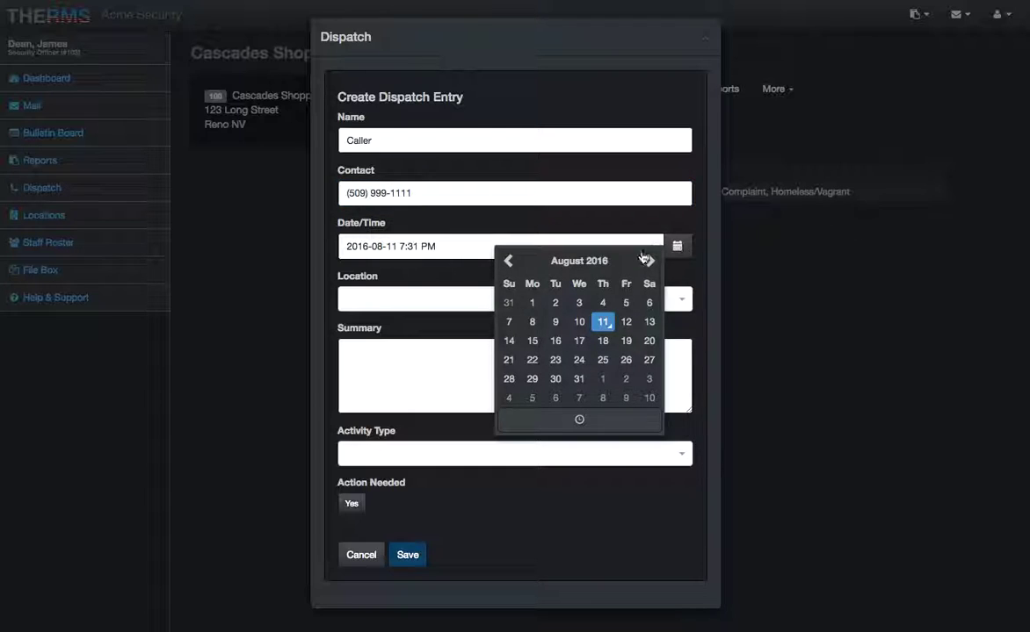
click(603, 322)
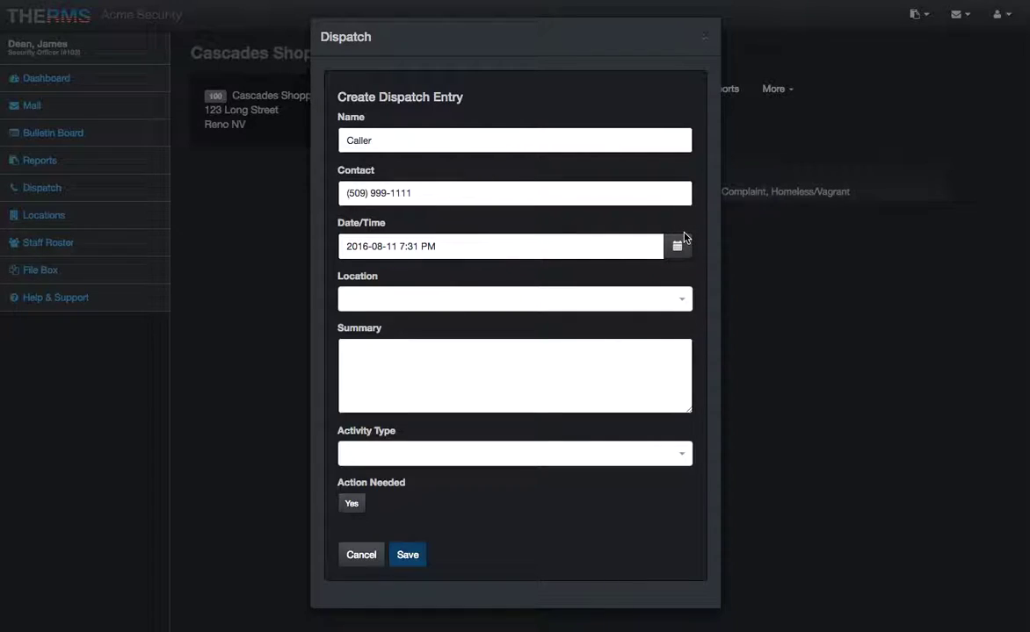
click(679, 244)
click(579, 420)
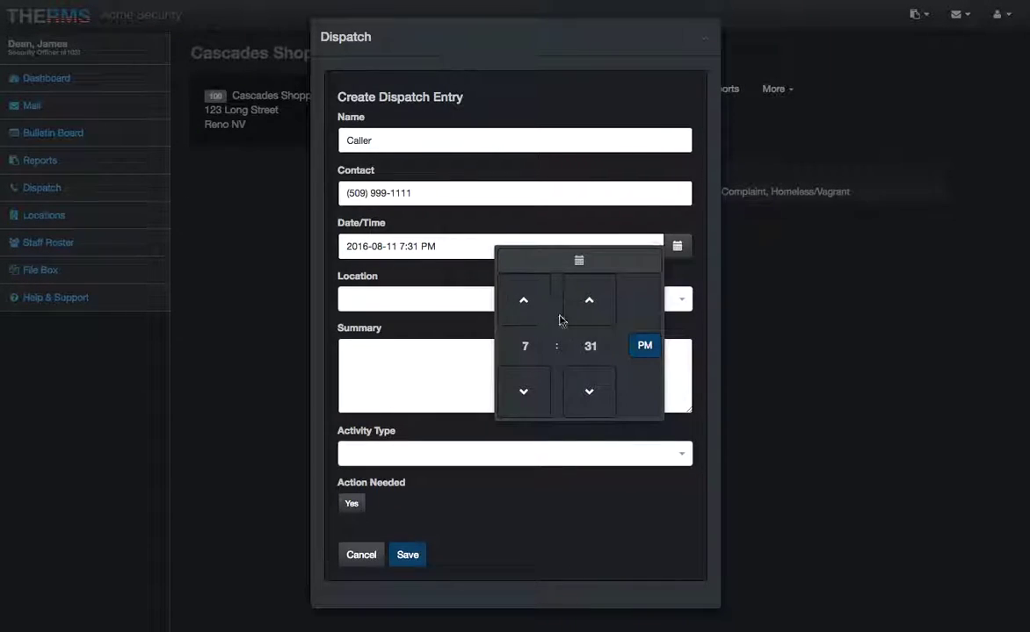
click(590, 393)
click(589, 392)
click(378, 291)
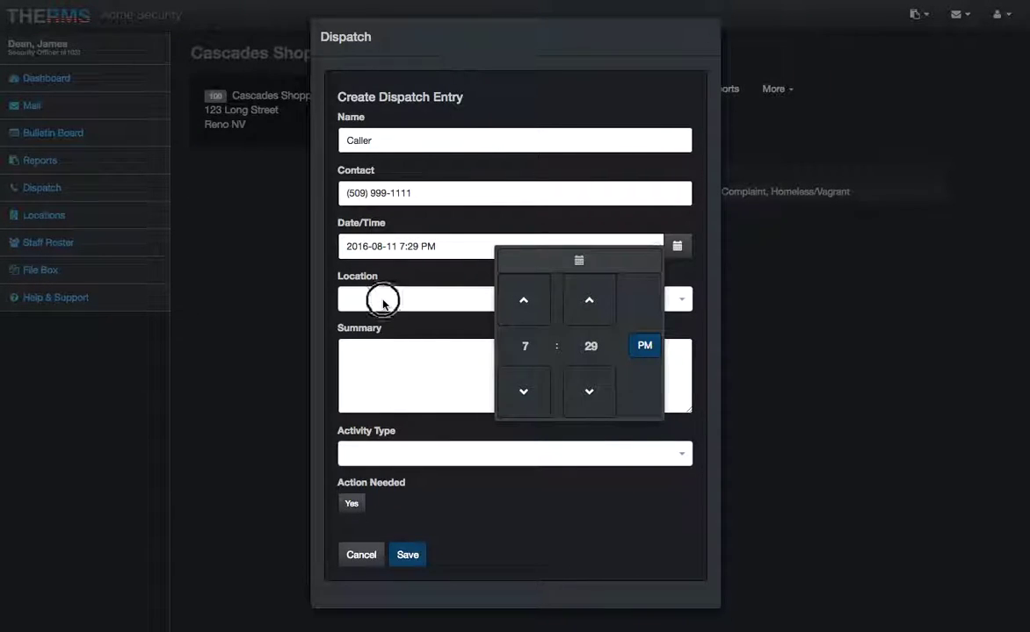
click(682, 298)
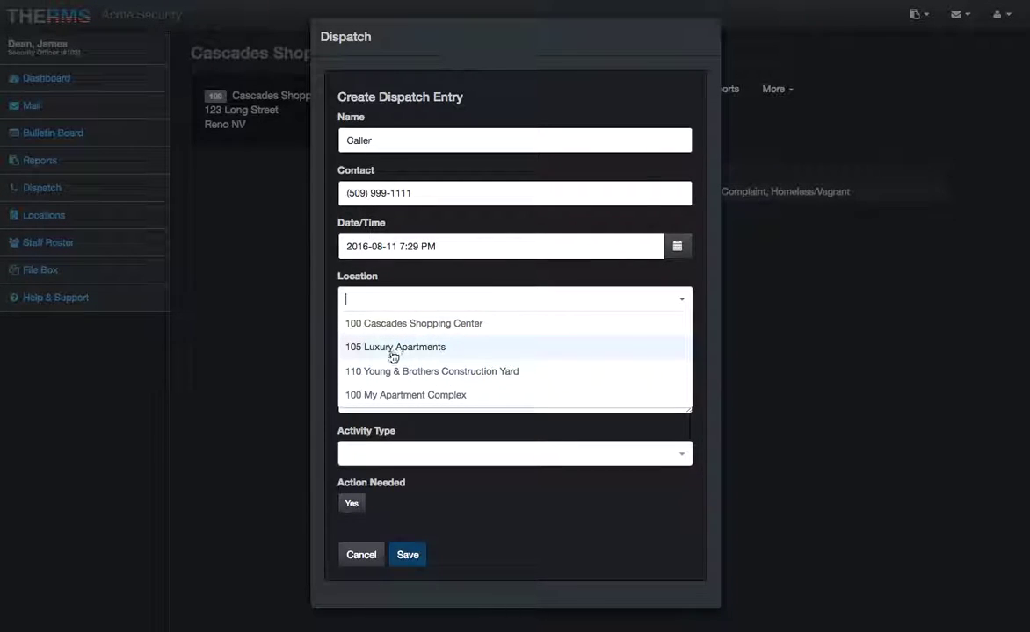
click(425, 326)
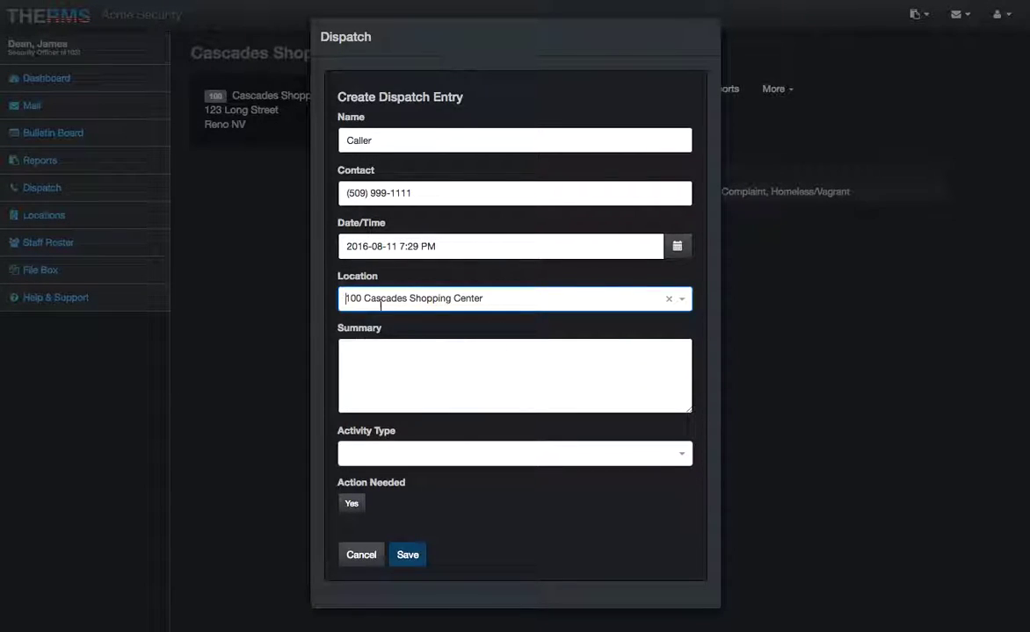
Step: Enter the summary 'Caller gave information' and choose Information Only as the activity type
click(402, 358)
text(Caller)
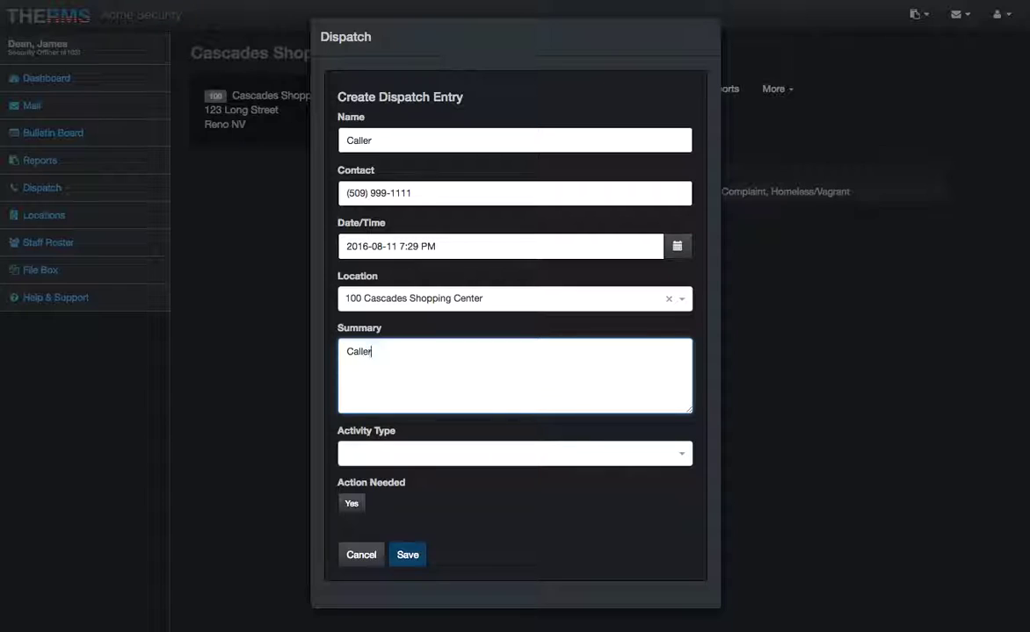
text( gave information)
click(474, 454)
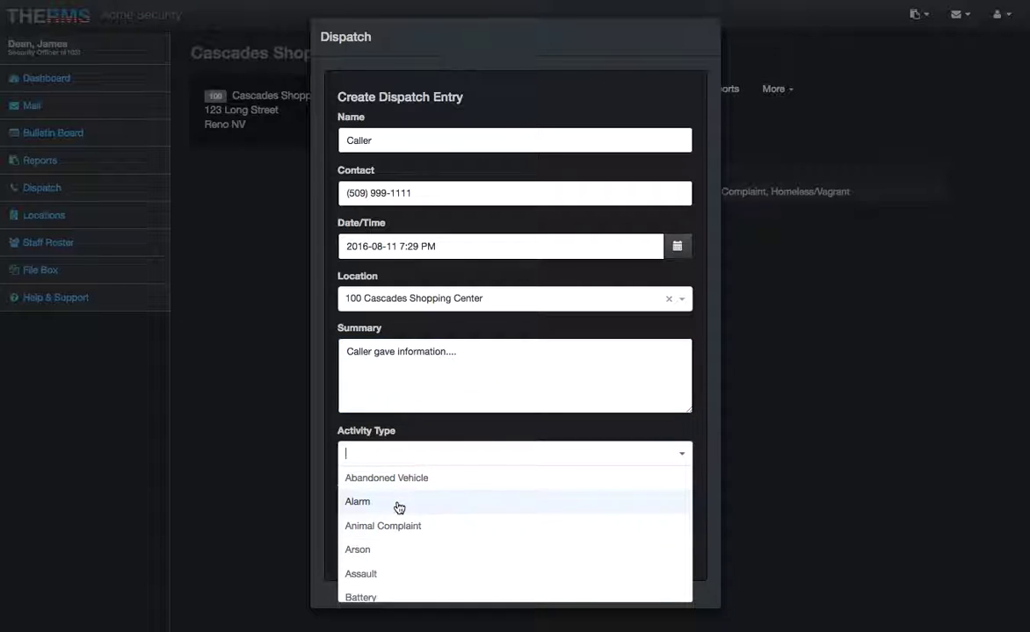
text(infor)
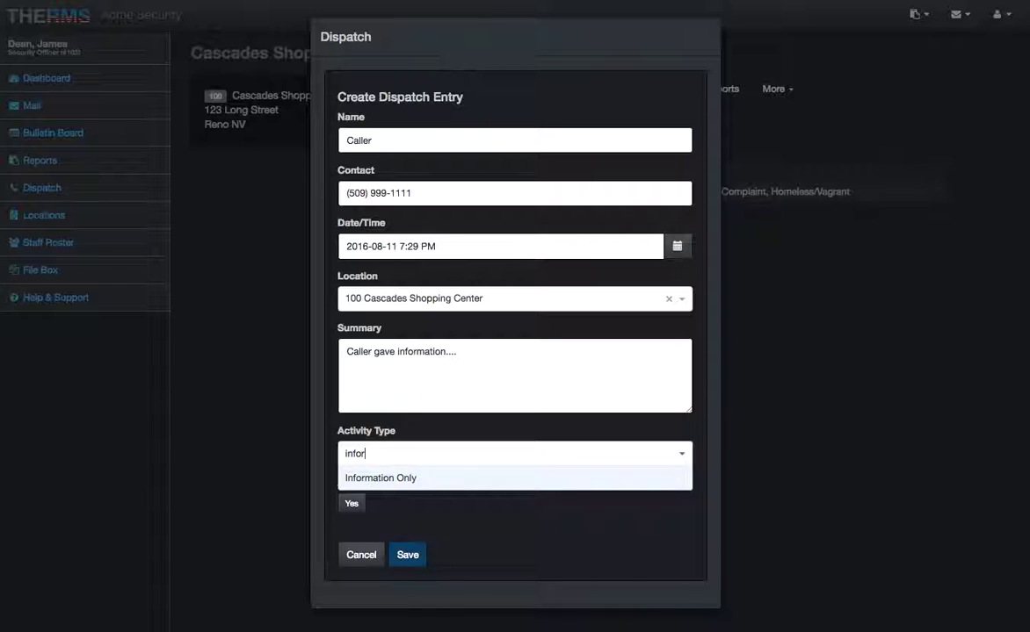
key(Return)
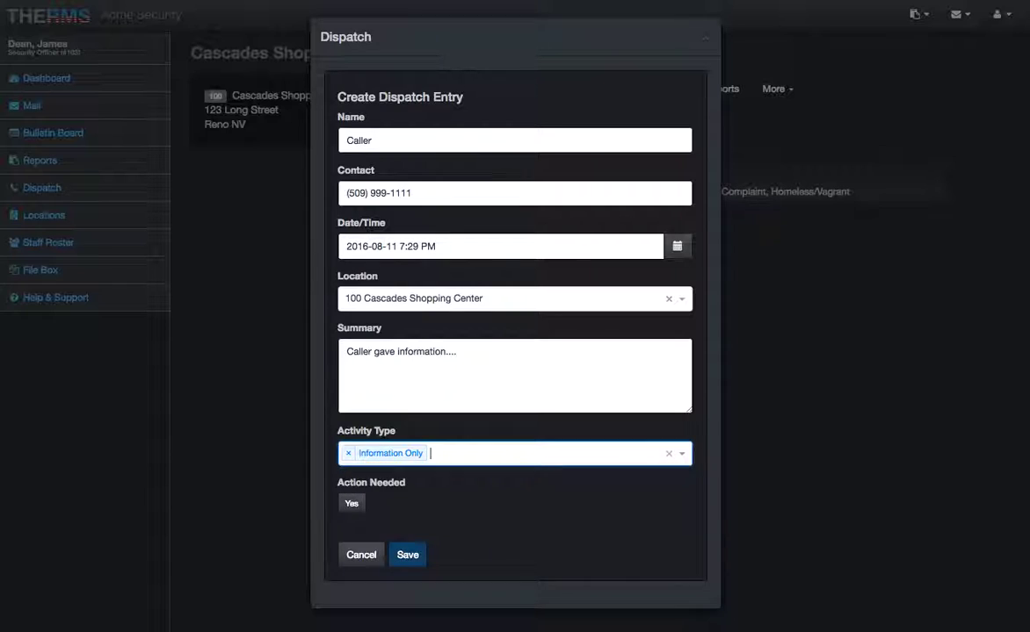
Step: Mark the call as Action Needed and save it
click(349, 504)
scroll(356, 507, down, 2)
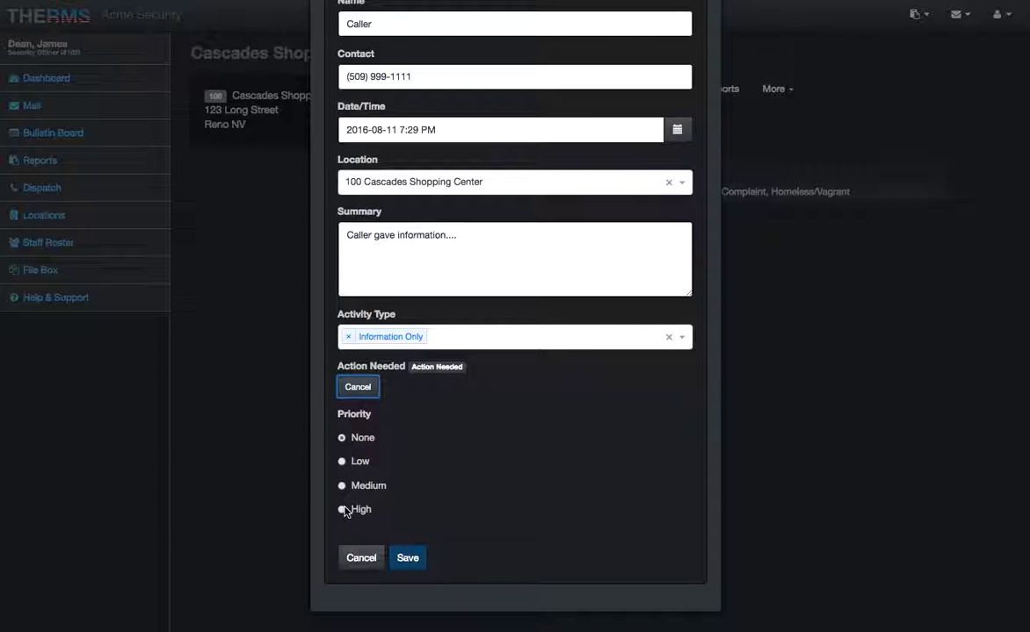
click(379, 390)
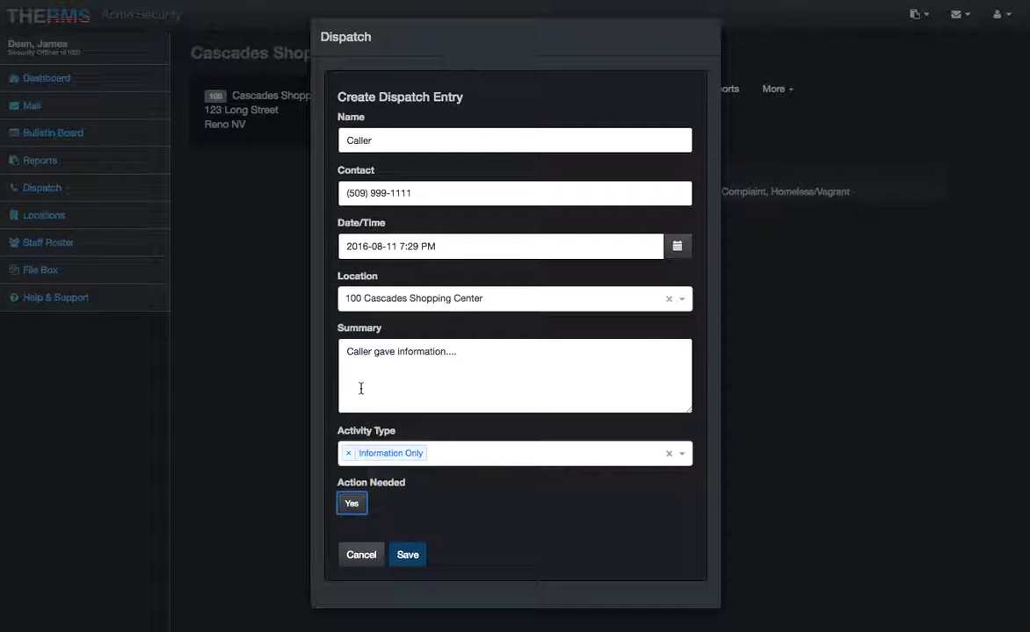
click(350, 505)
scroll(351, 505, down, 2)
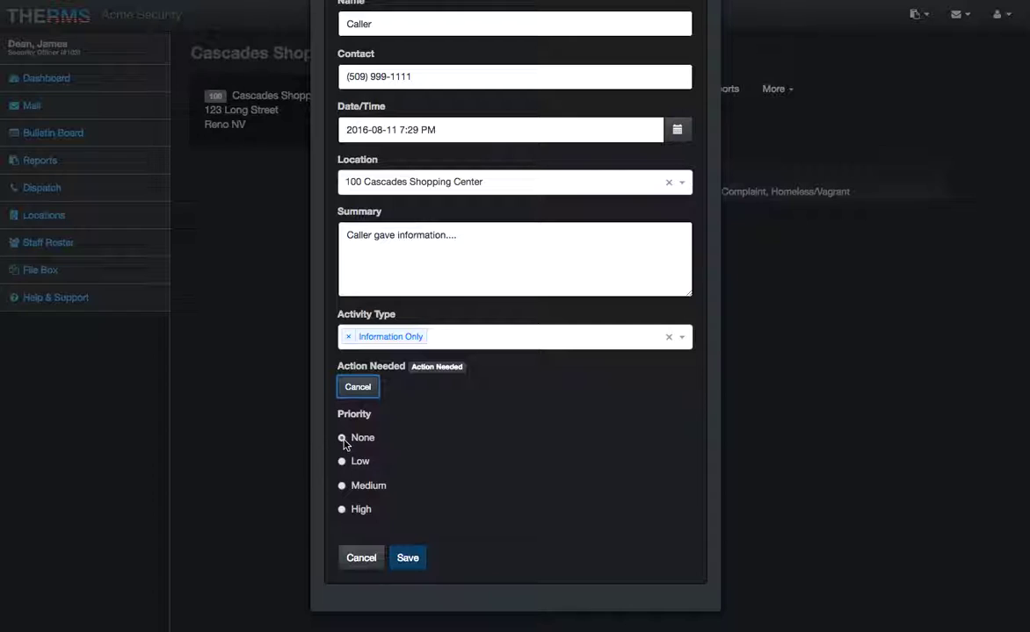
drag(466, 246, 368, 237)
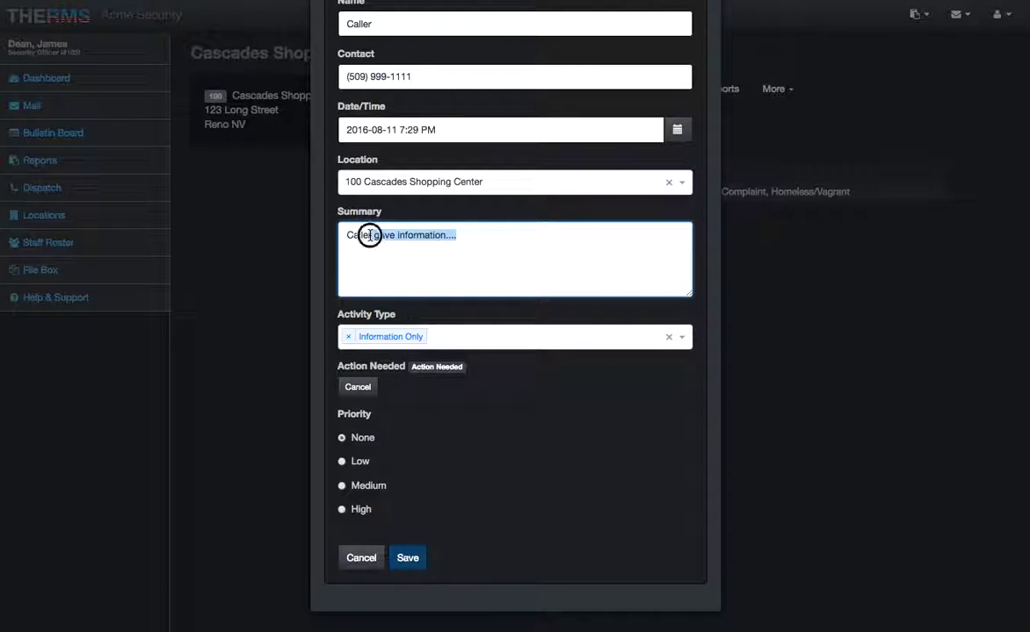
click(369, 235)
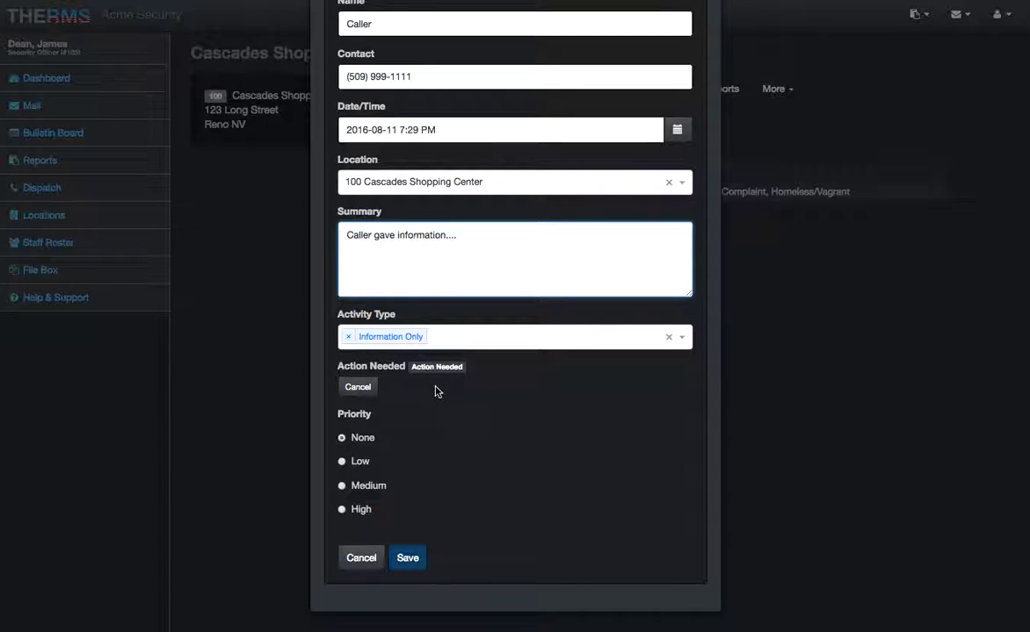
click(407, 558)
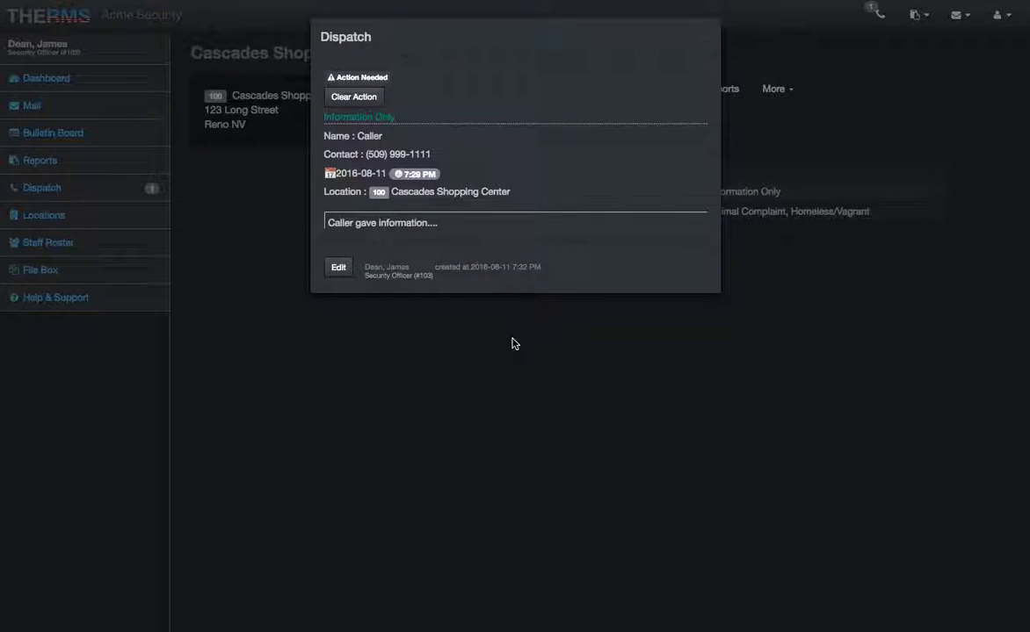
Step: Close the saved call, check the 7:29 PM Cascades entry in Dispatch, then return to the Dashboard
click(704, 38)
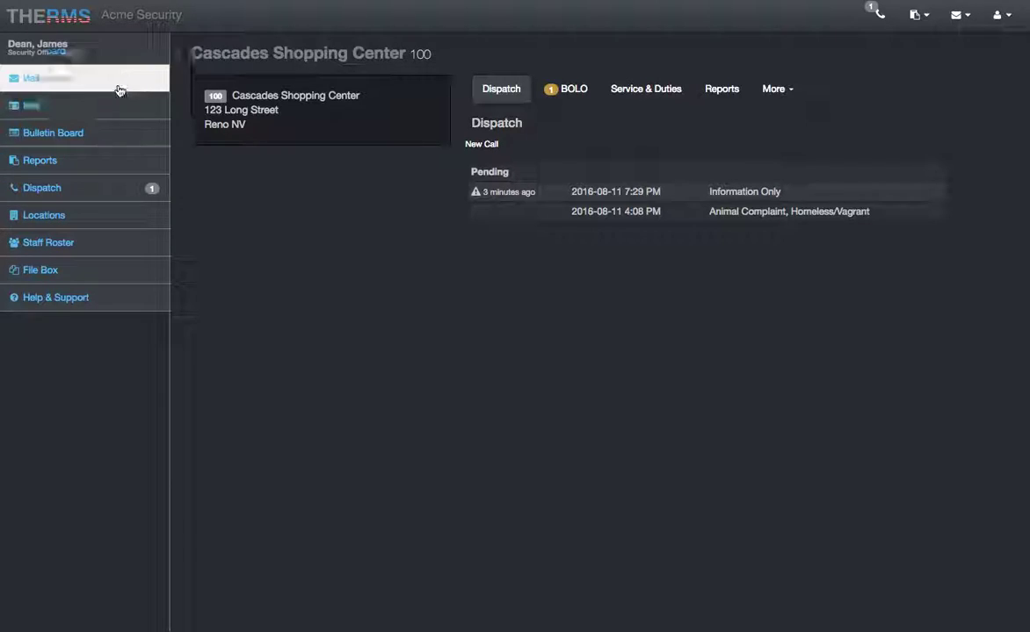
click(137, 191)
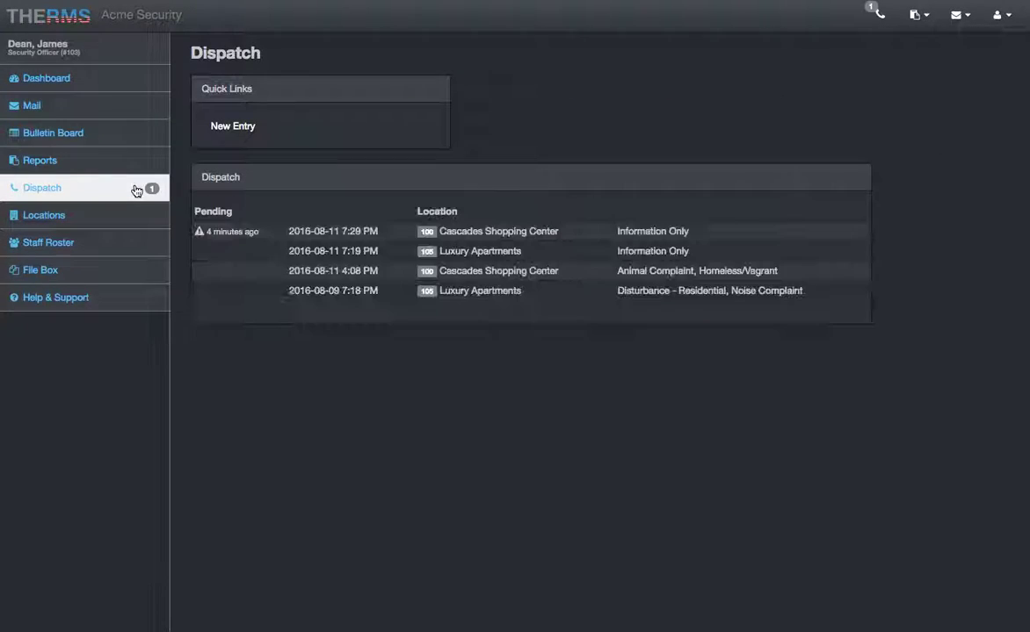
click(269, 233)
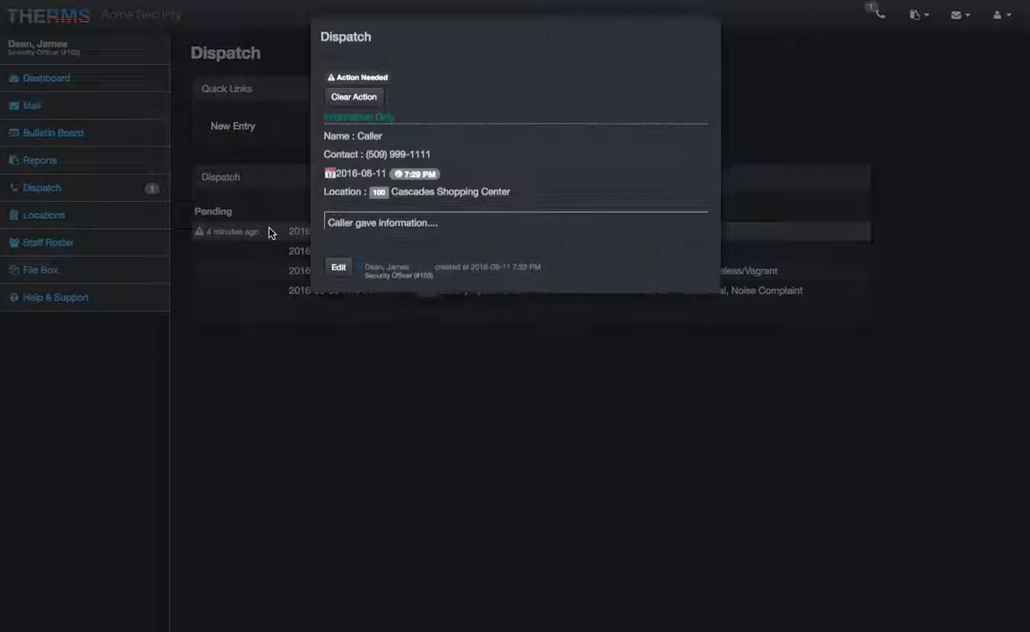
click(97, 81)
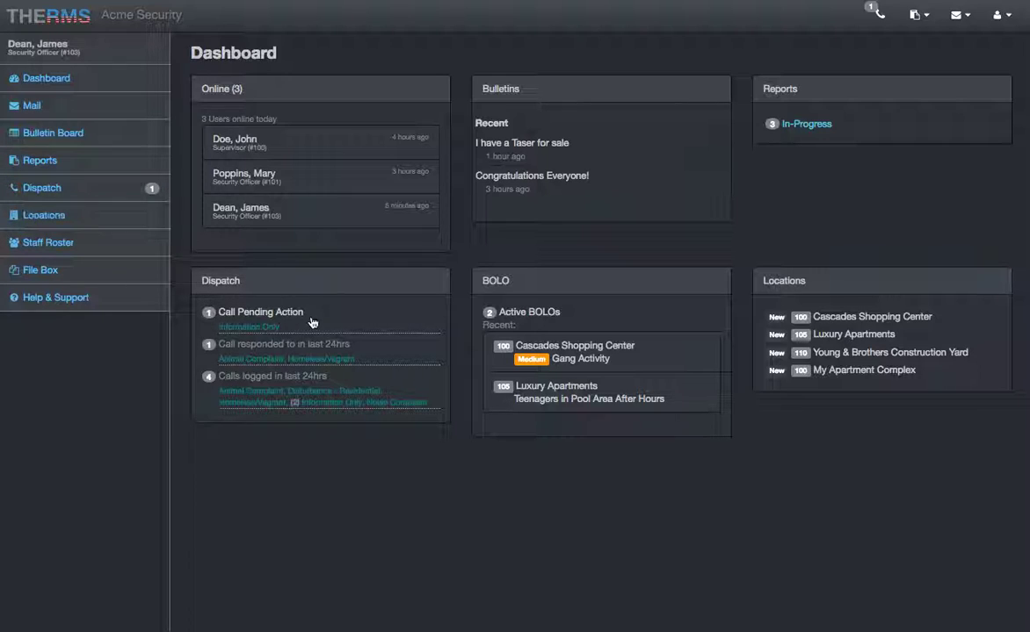
Step: Open Cascades Shopping Center from the Locations list and view its BOLO alerts
click(95, 212)
click(283, 106)
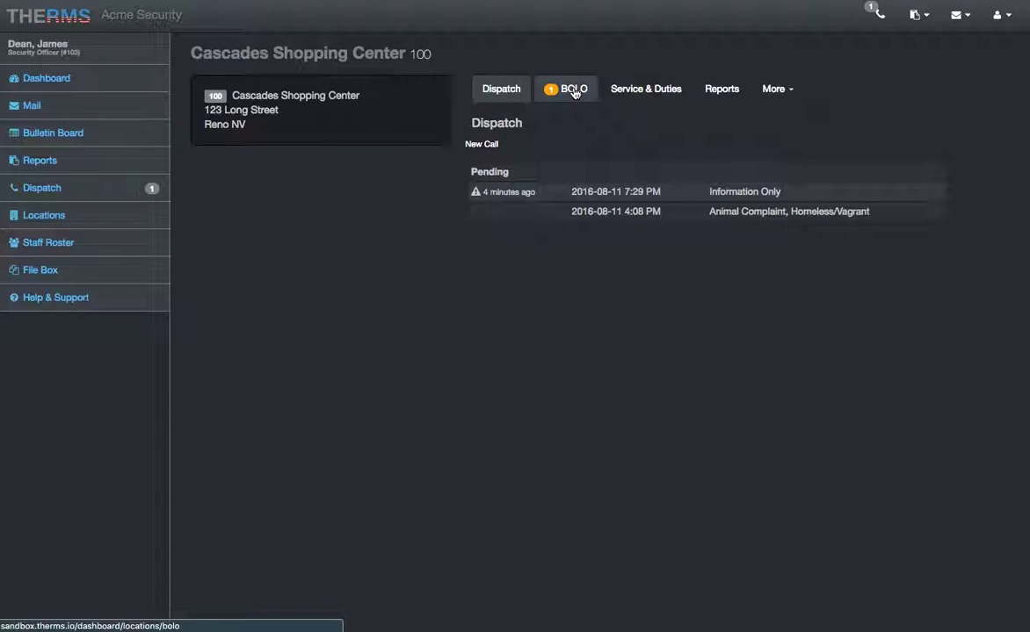
click(569, 93)
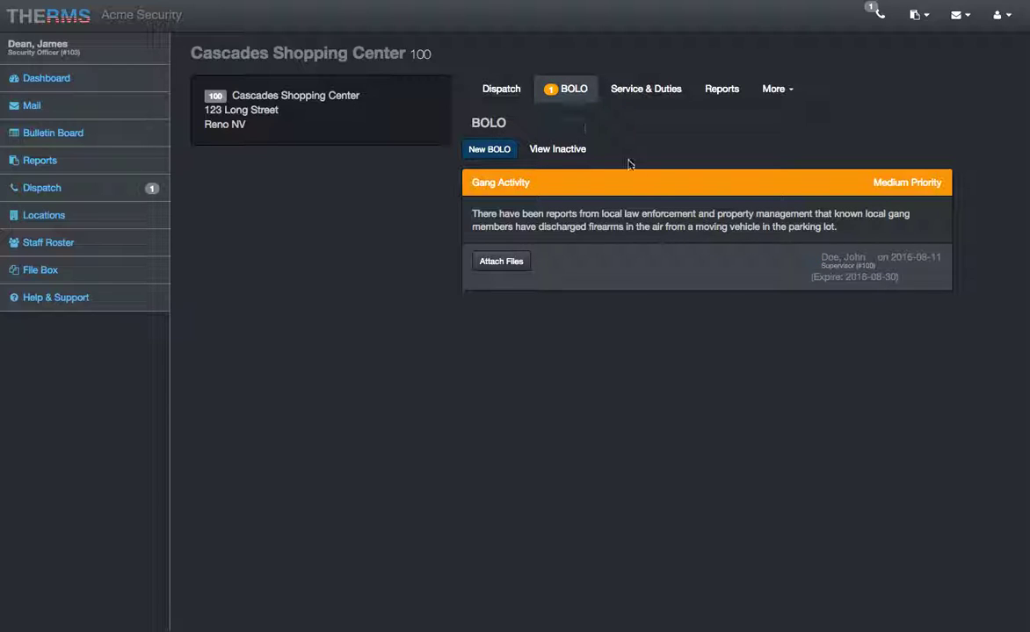
mouse_move(841, 273)
Step: Show inactive BOLOs, glance at the Animal Complaint call on Dispatch, then show inactive BOLOs again
mouse_move(848, 273)
click(563, 151)
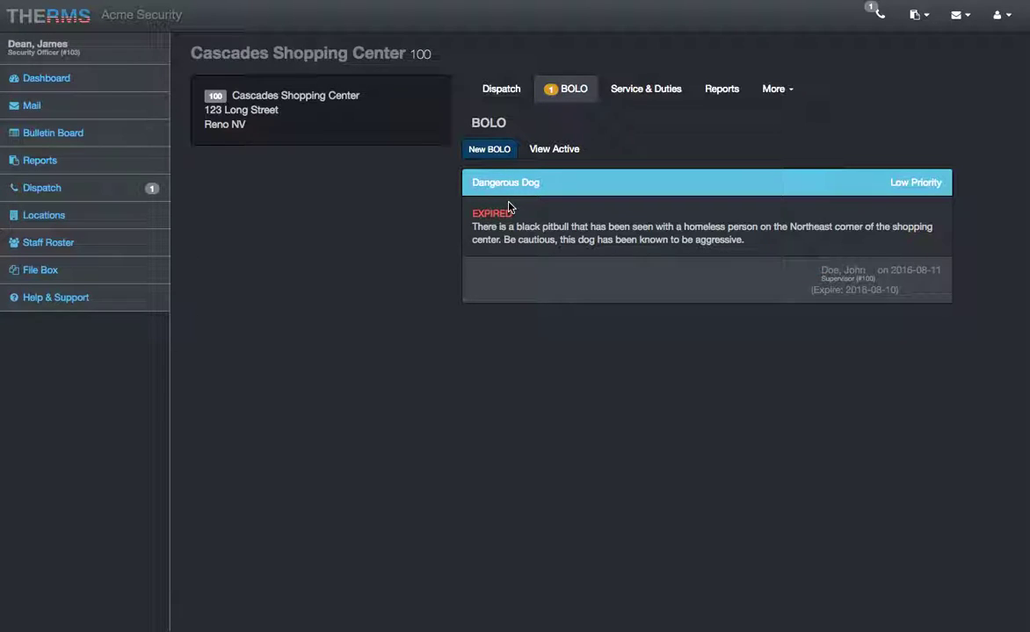
click(508, 93)
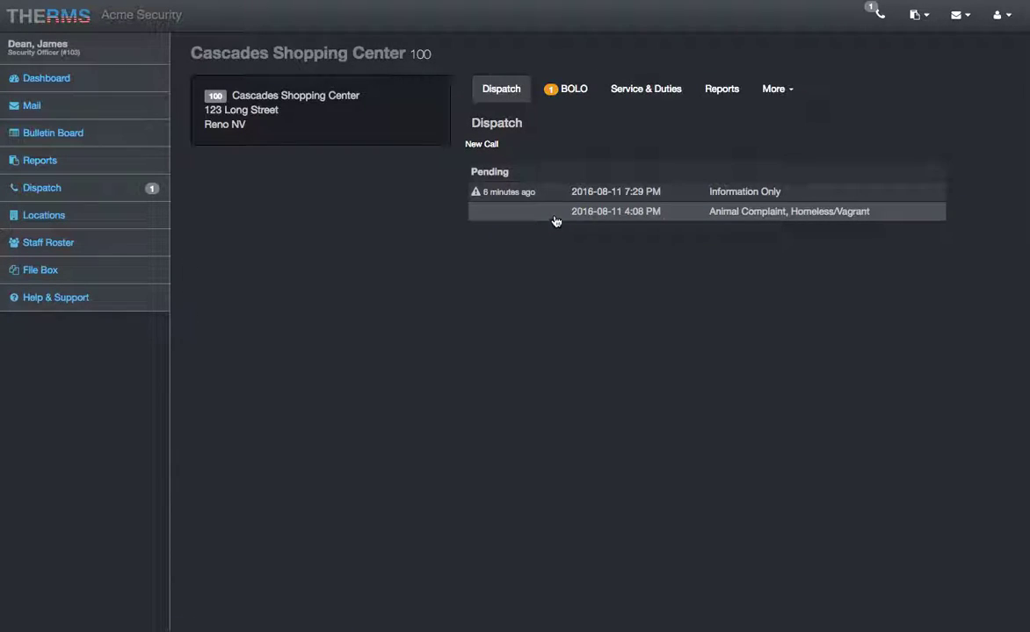
click(556, 214)
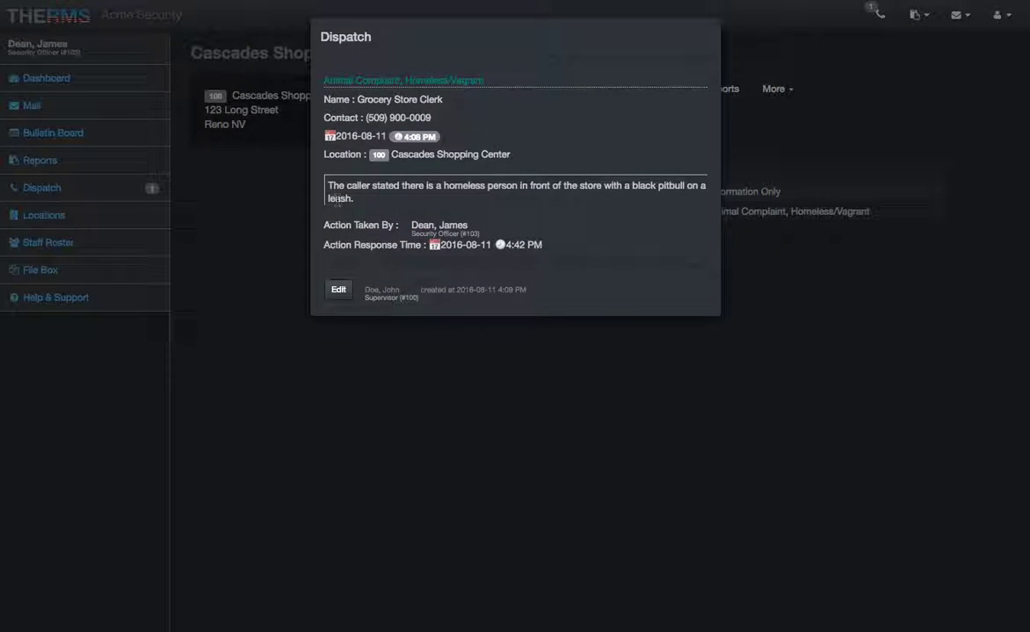
click(738, 145)
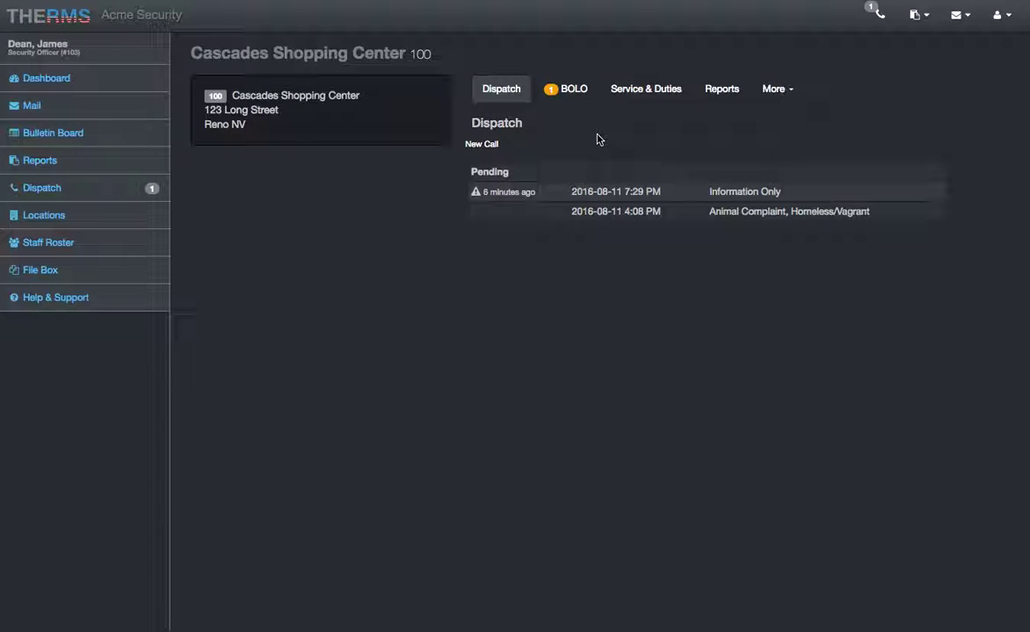
click(580, 95)
click(573, 151)
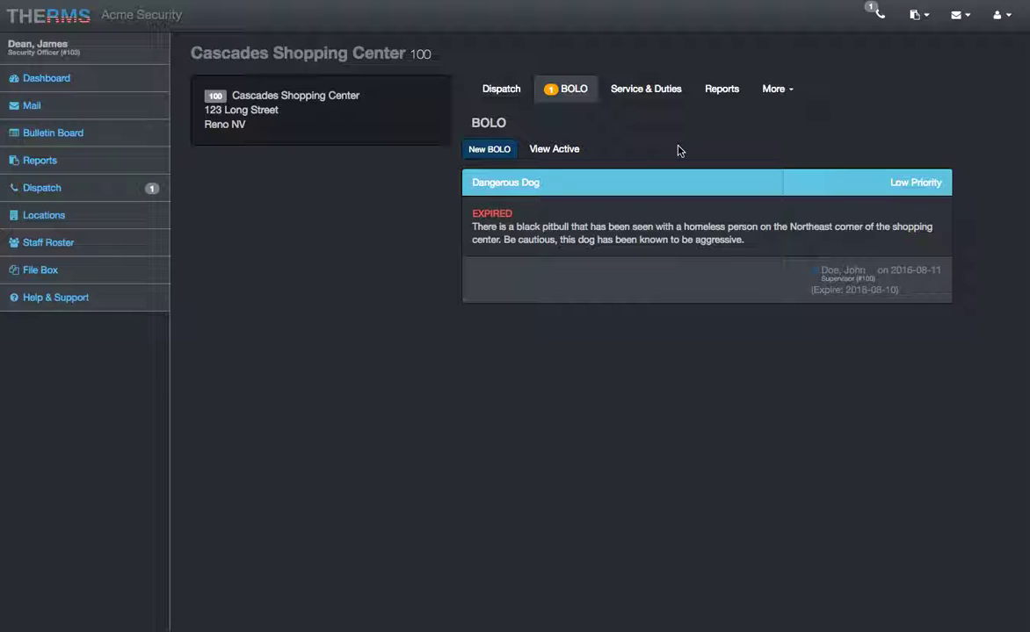
Step: Open Service & Duties and expand then collapse the Lock Parking Lot Gates instructions
click(652, 91)
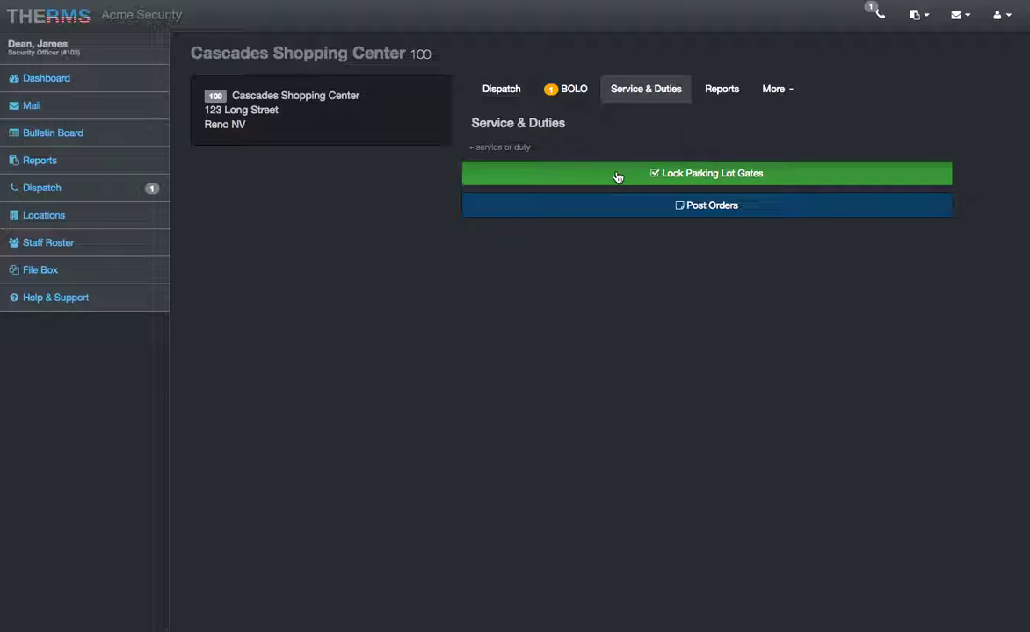
click(624, 175)
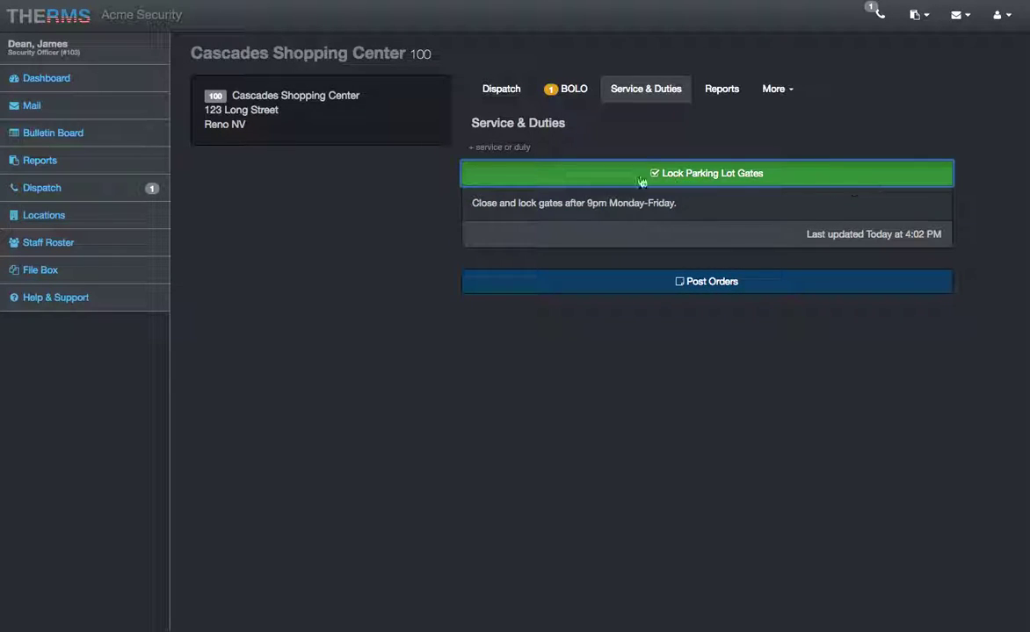
click(558, 185)
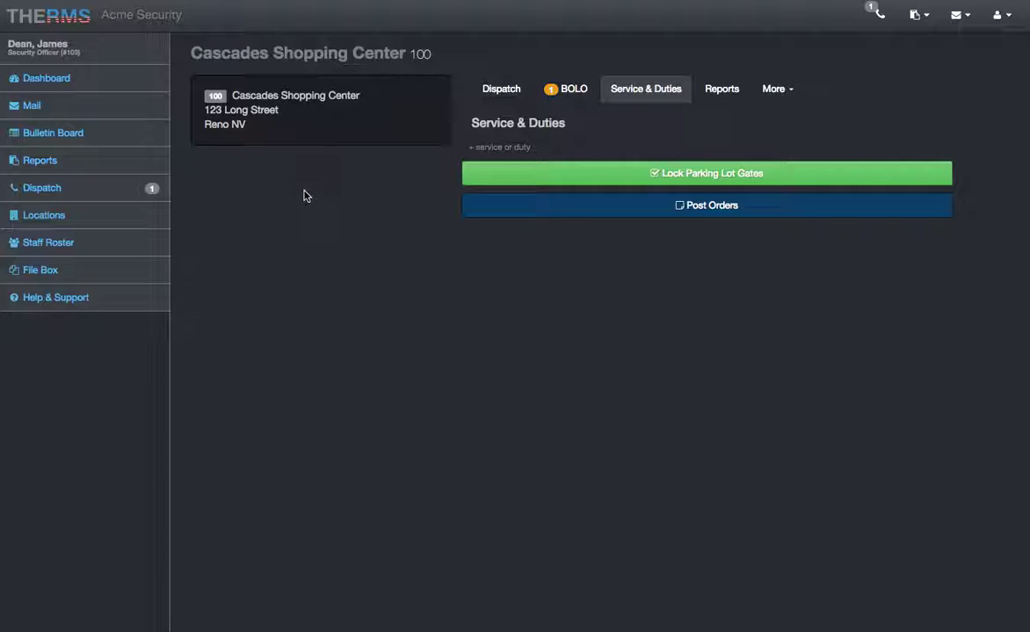
Step: Open Luxury Apartments' Service & Duties and toggle the Lock/Unlock Laundry Rooms instructions
click(97, 222)
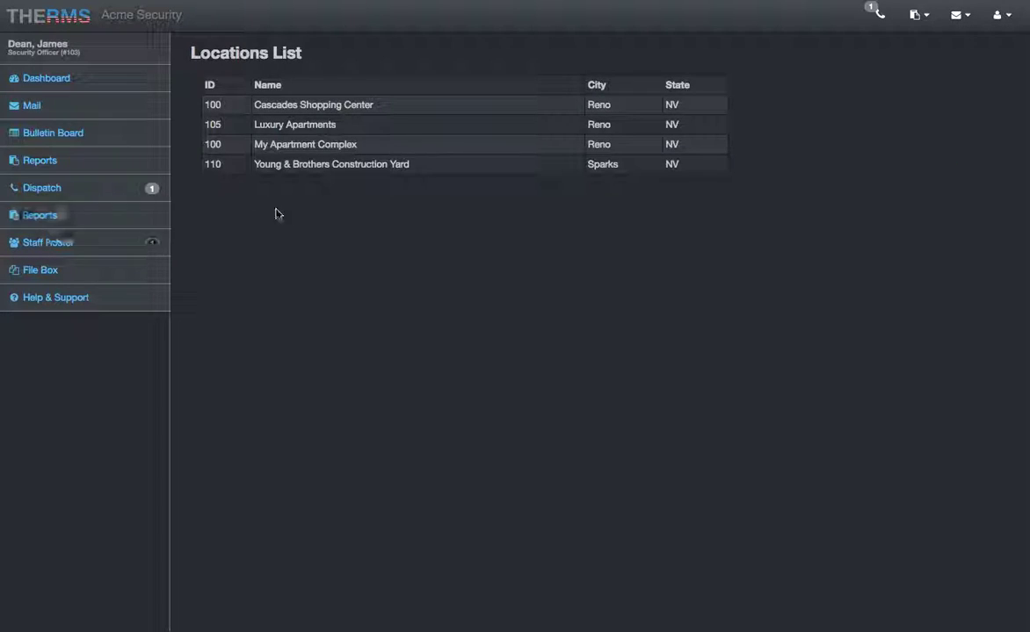
click(394, 131)
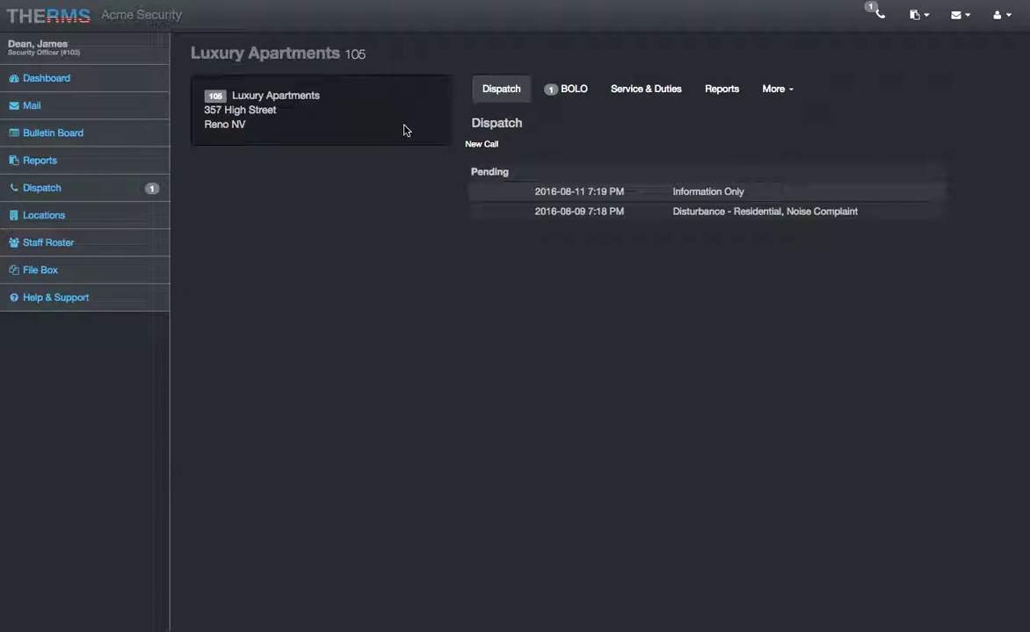
click(647, 91)
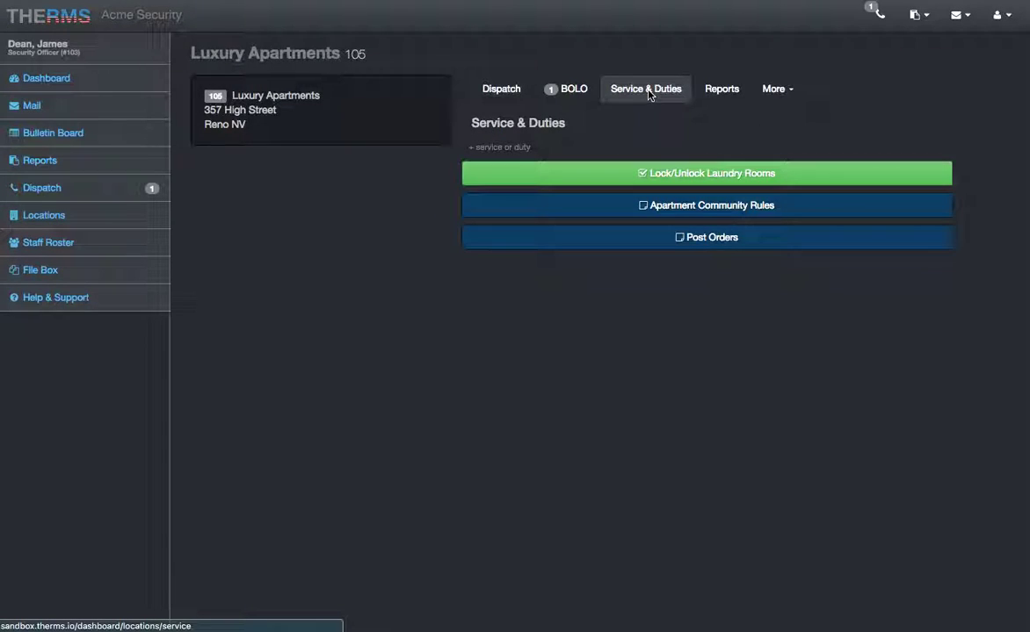
click(615, 173)
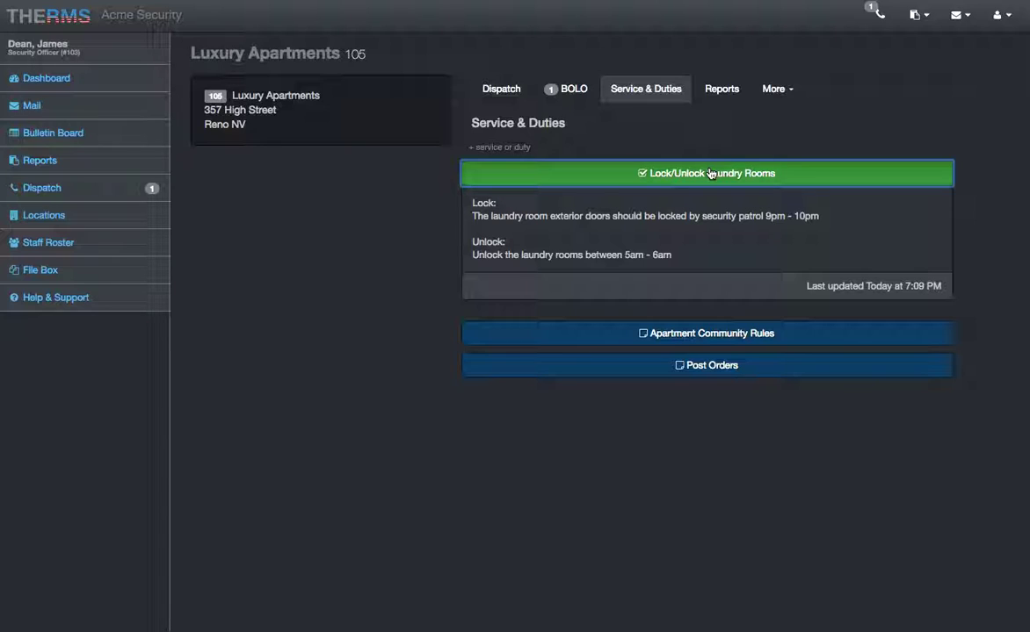
click(593, 173)
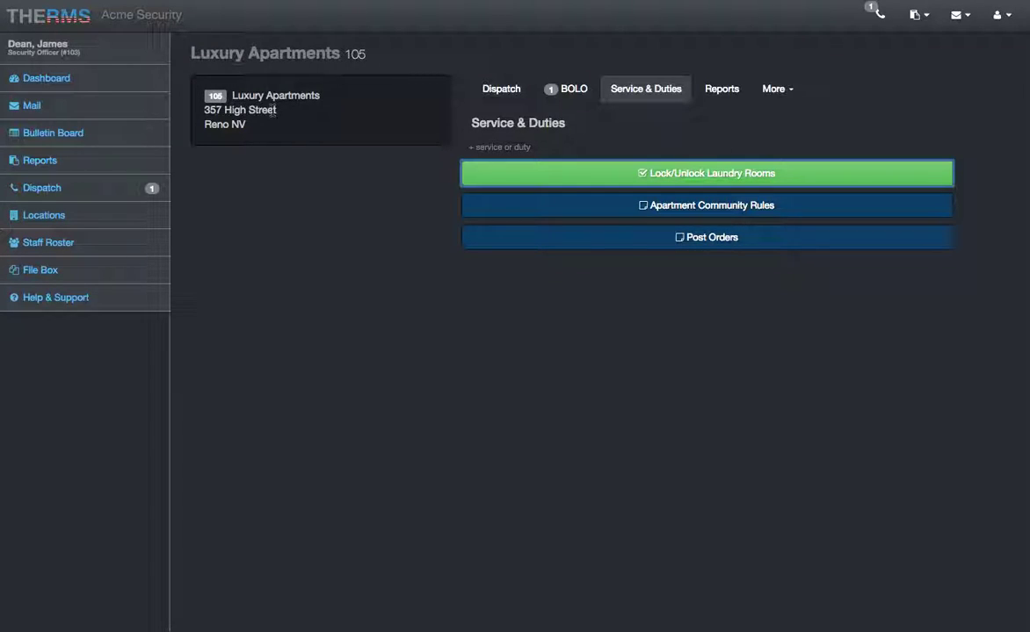
click(704, 143)
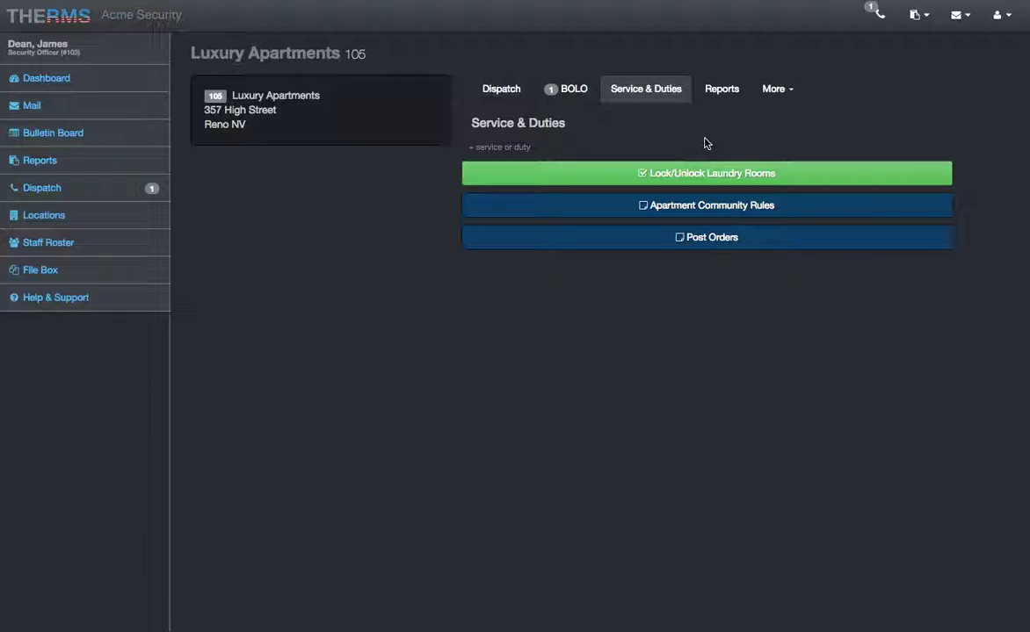
click(697, 173)
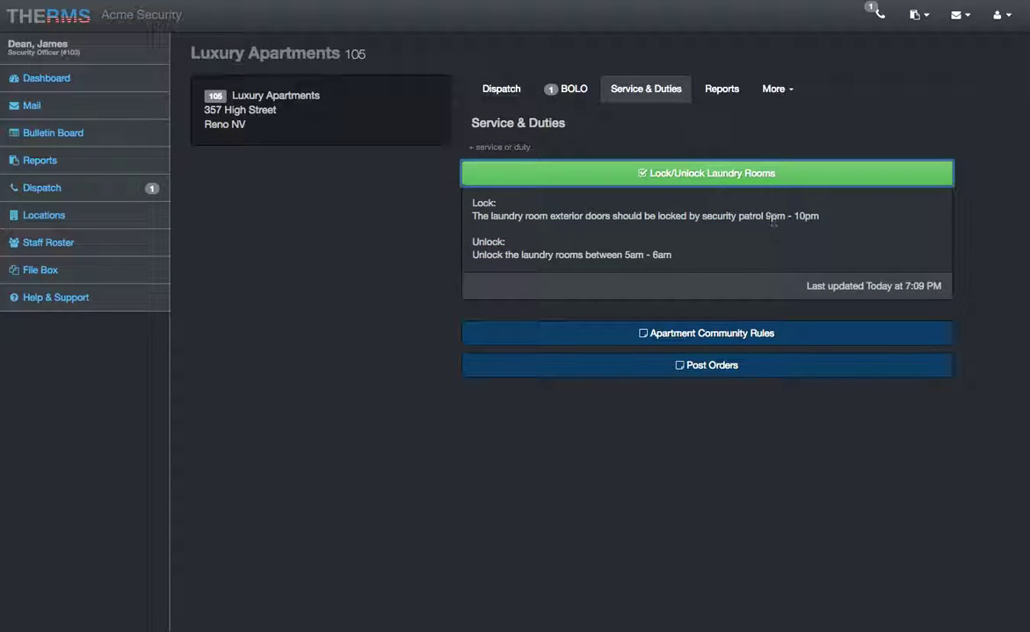
click(710, 173)
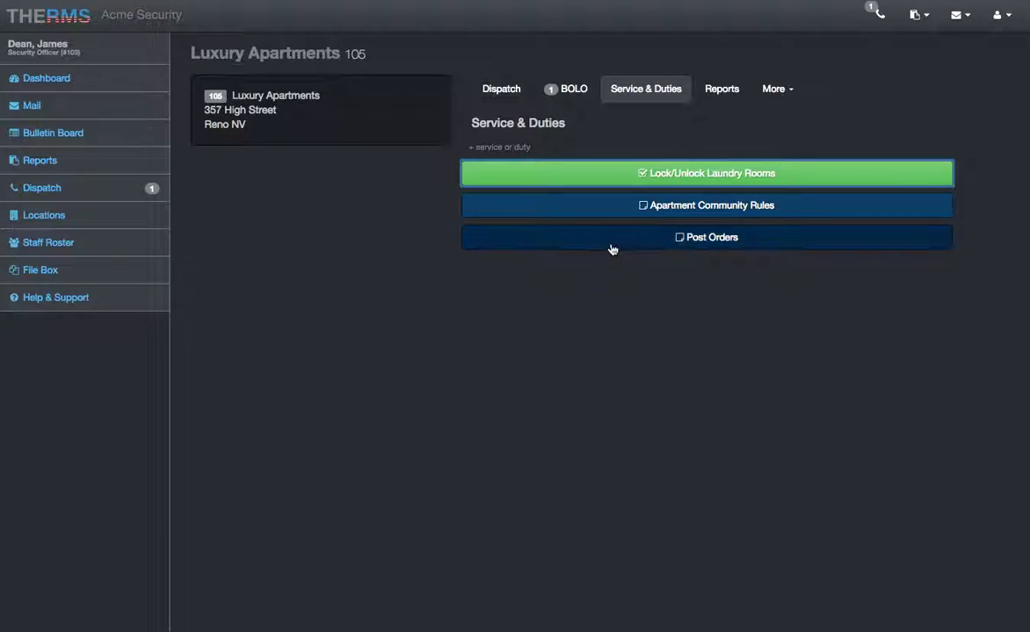
Step: Expand Post Orders and Apartment Community Rules, scroll through the rules, then collapse both
click(612, 249)
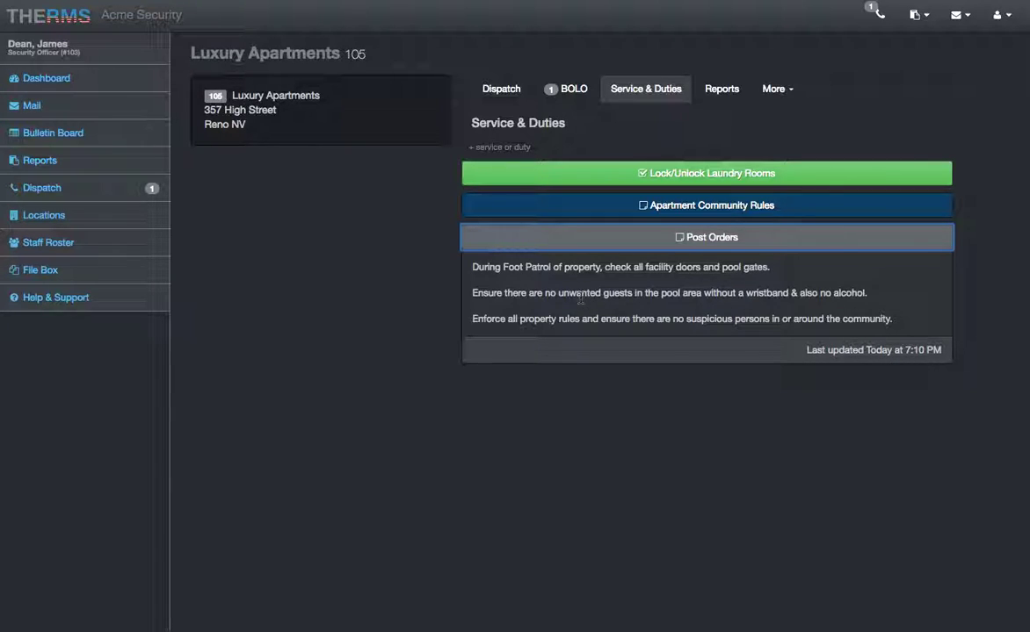
click(584, 205)
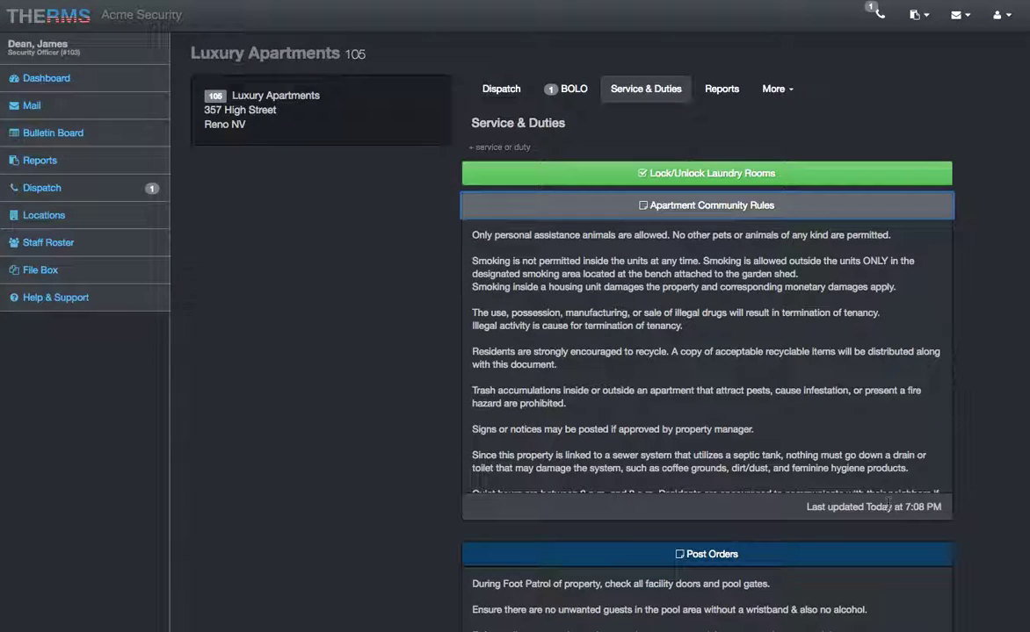
scroll(666, 358, up, 1)
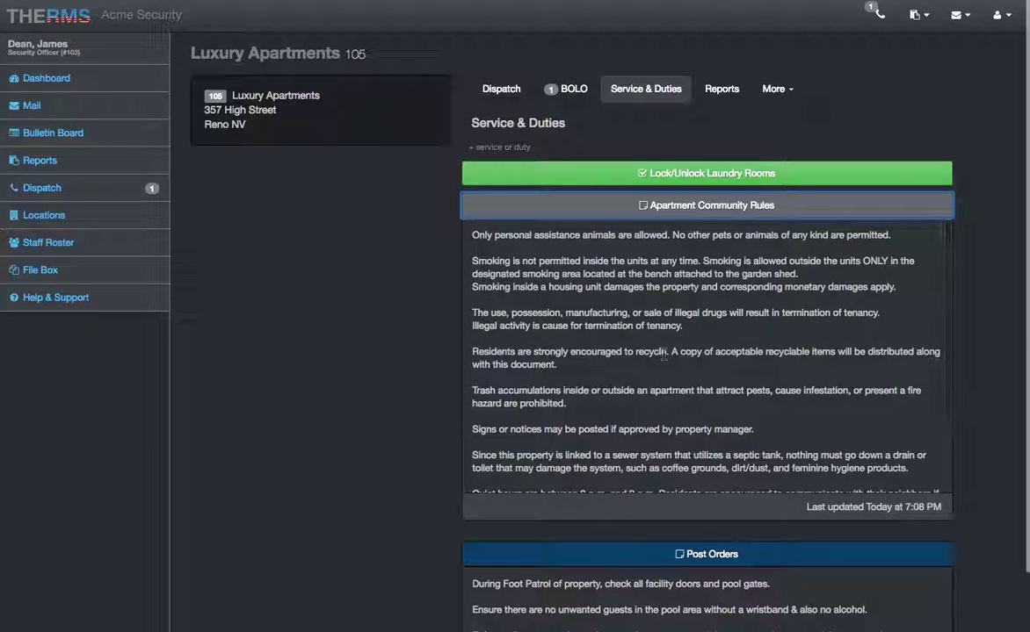
click(707, 555)
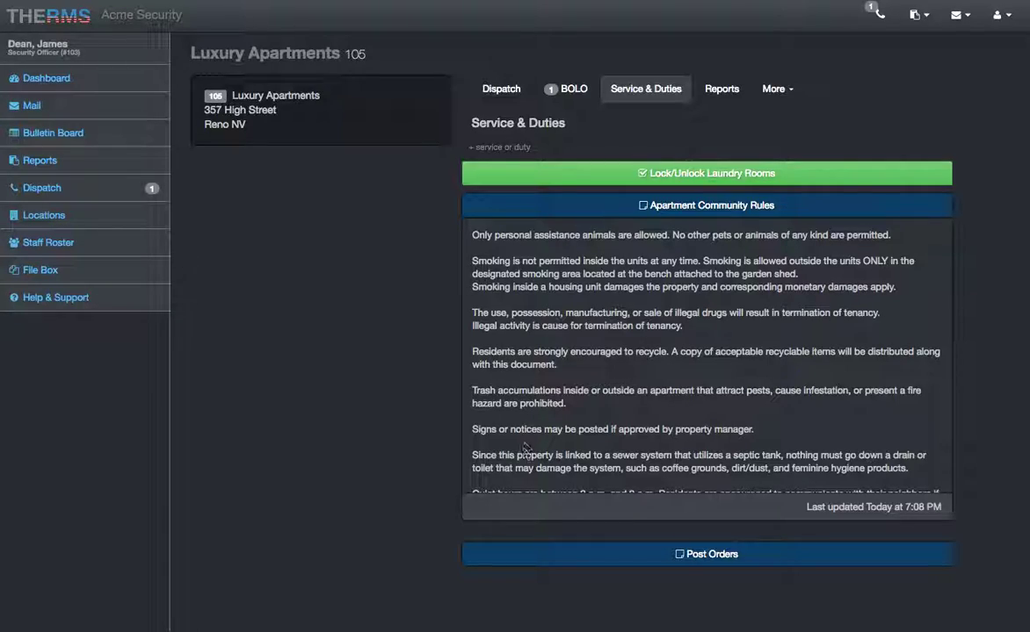
scroll(483, 411, down, 3)
scroll(597, 386, up, 3)
scroll(598, 387, down, 3)
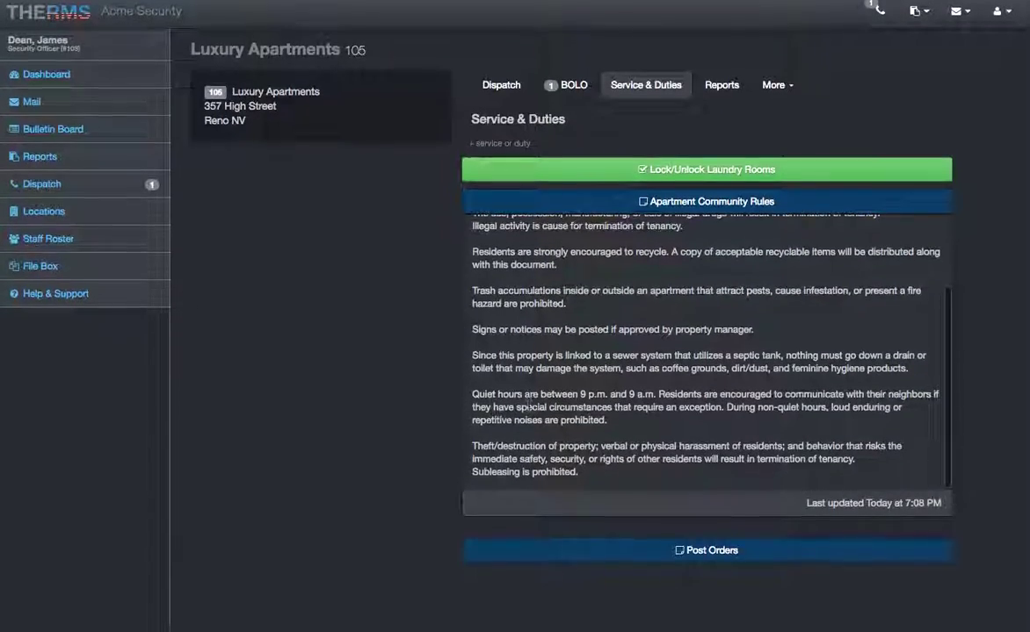
scroll(597, 384, up, 1)
scroll(598, 383, up, 2)
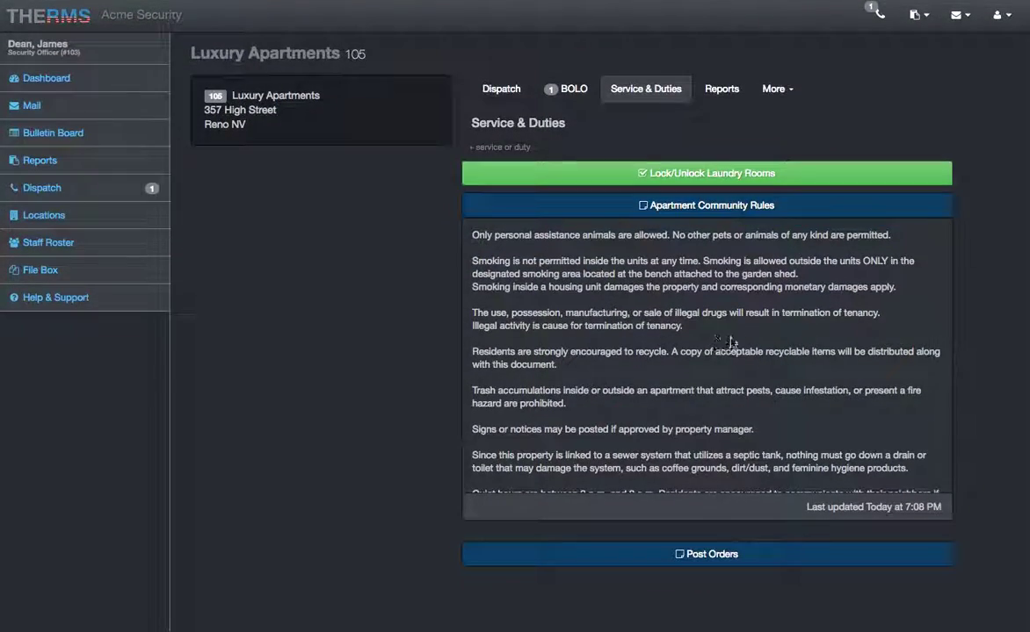
scroll(618, 345, down, 4)
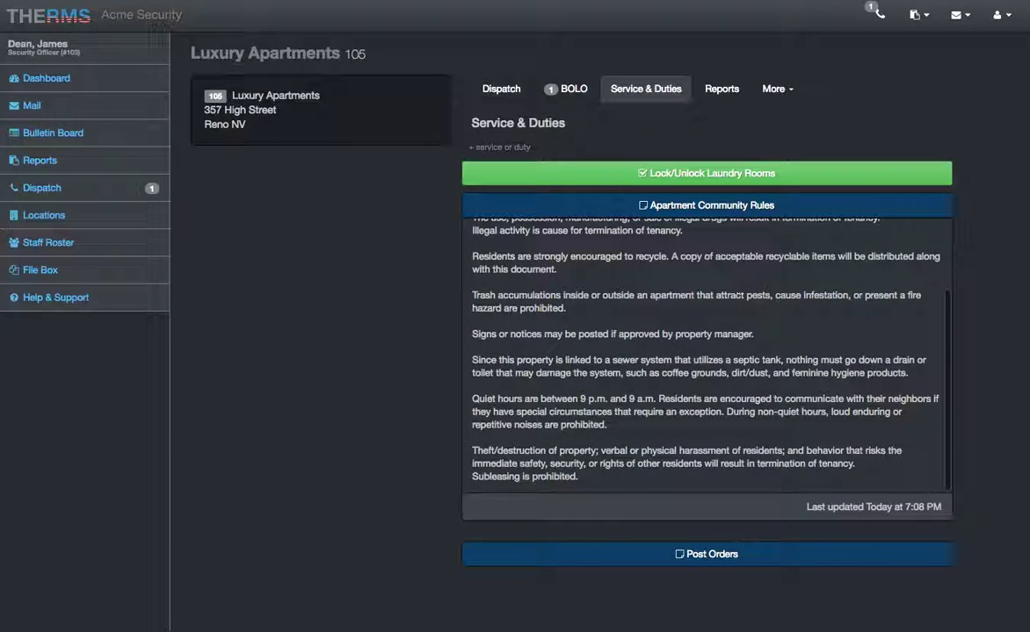
click(712, 205)
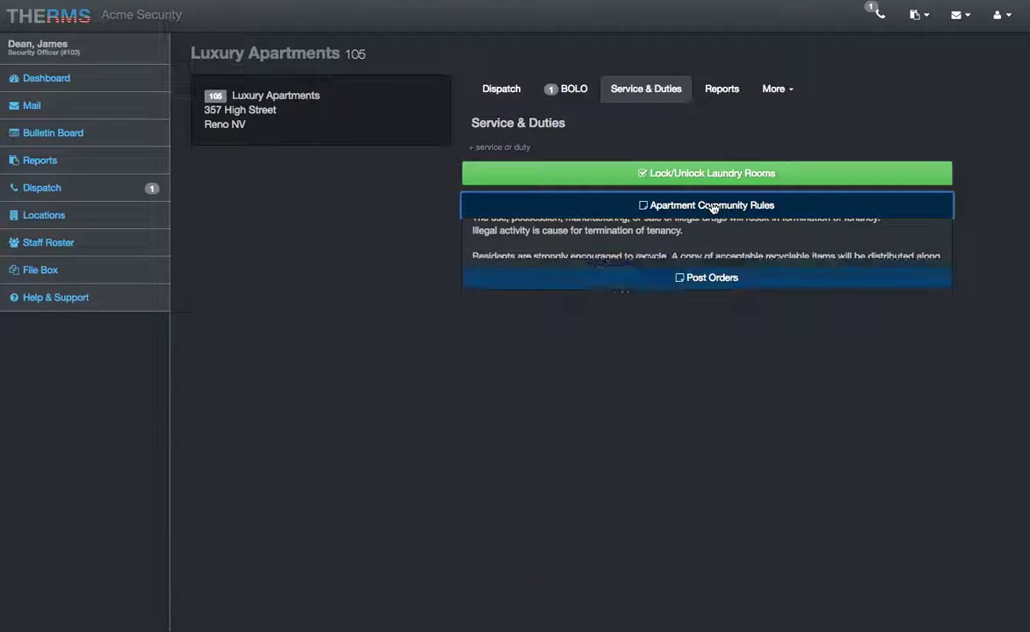
Step: Look at the in-progress Luxury Apartments report, then return to the location page
click(721, 89)
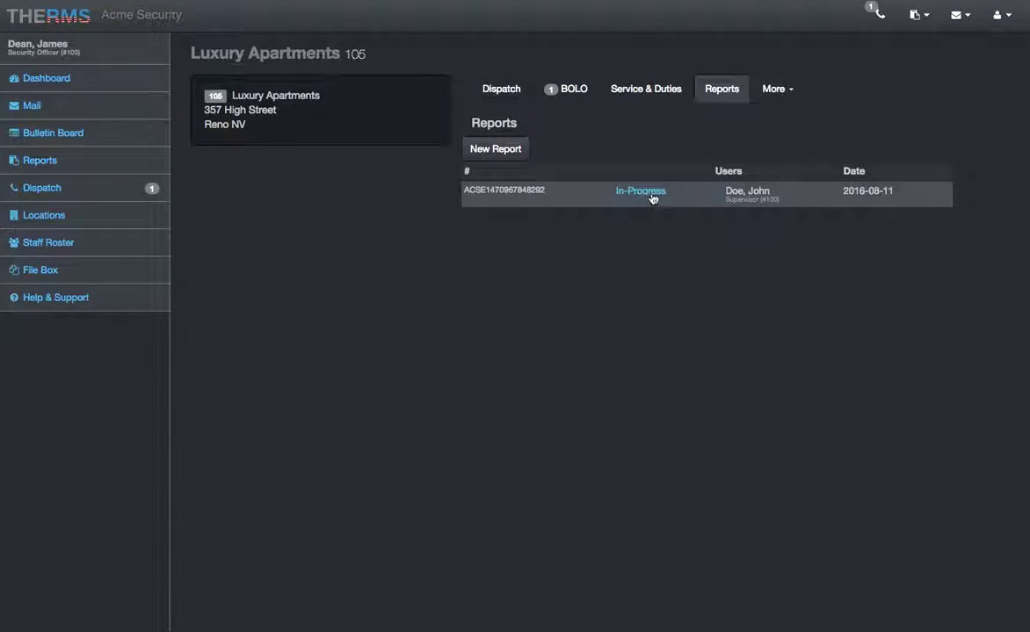
click(566, 193)
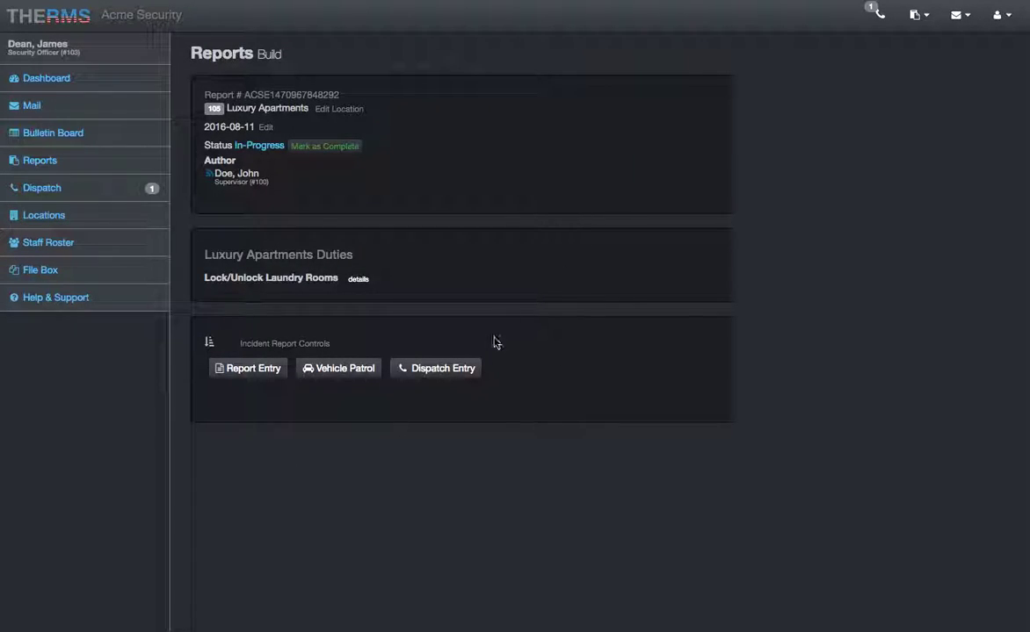
click(283, 259)
Step: Check the Lock/Unlock Laundry Rooms duty under Service & Duties, then reopen the in-progress report
click(666, 85)
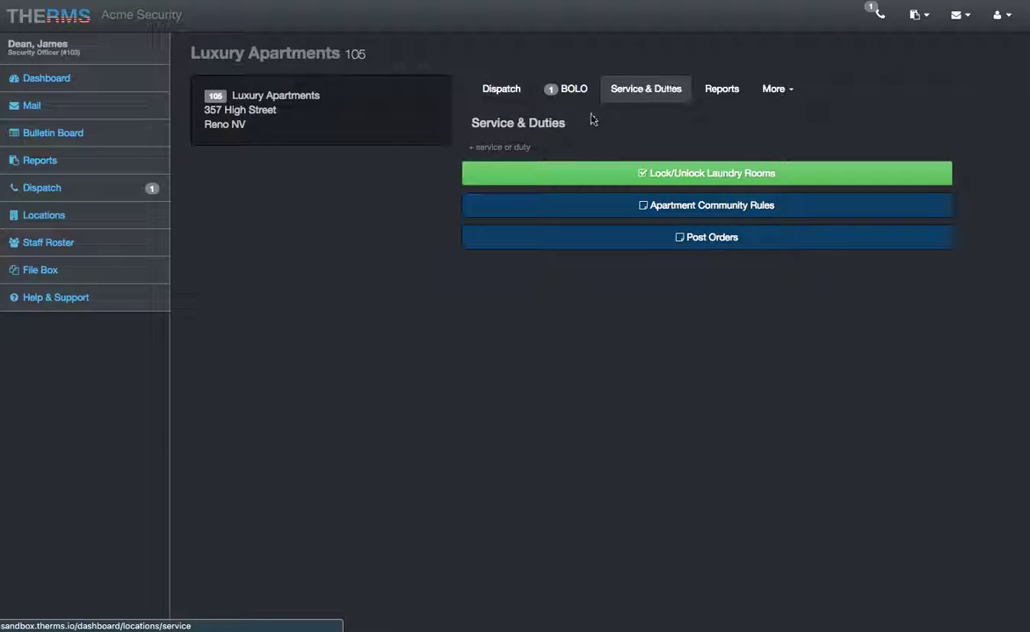
click(621, 173)
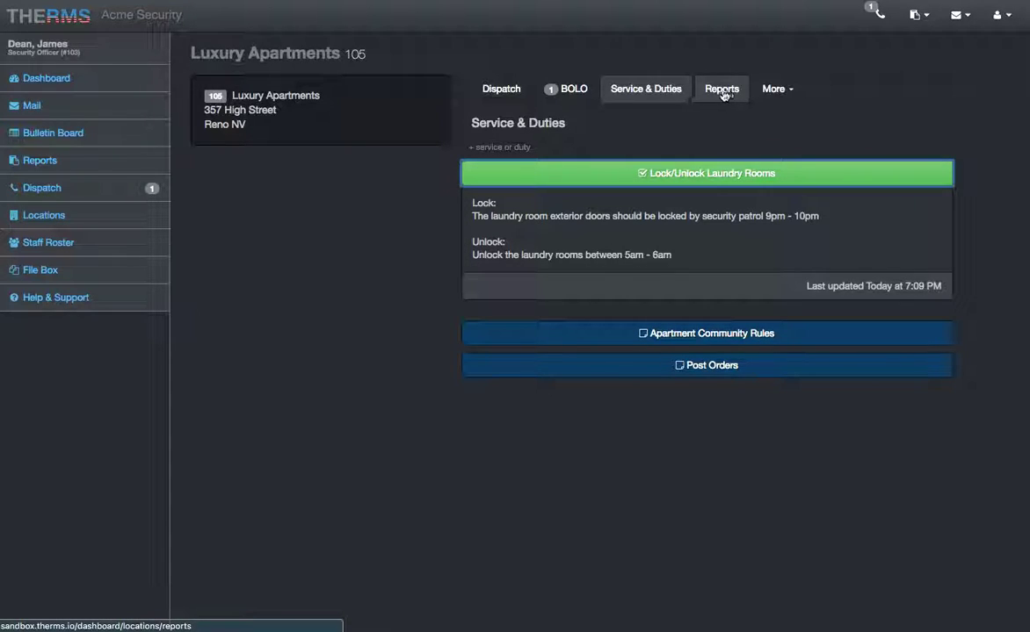
click(721, 91)
click(601, 189)
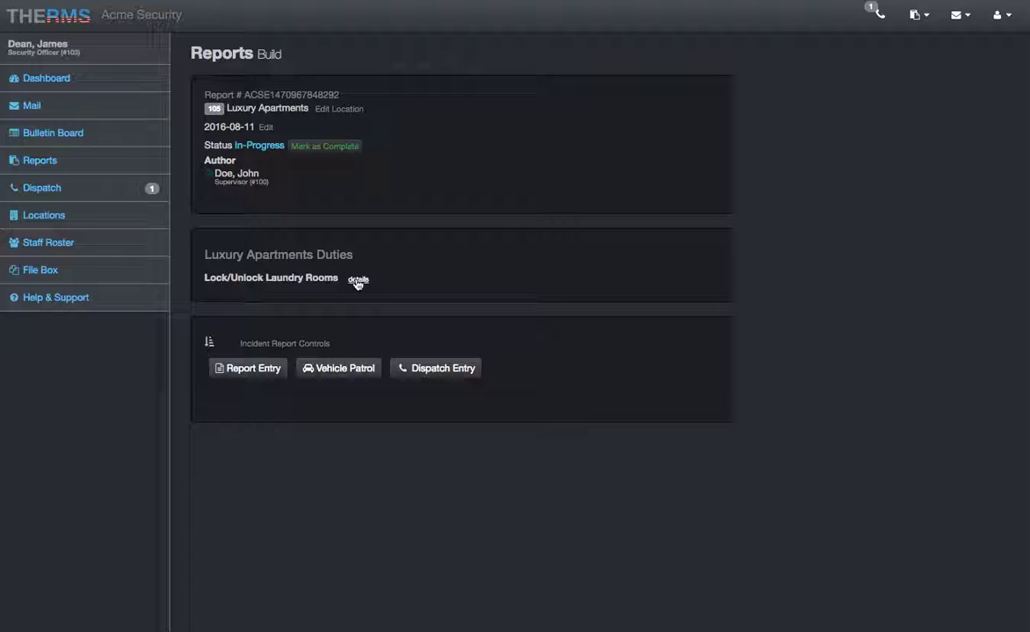
Step: Start a completion entry for the laundry duty with the note 'Locked doors no issues'
click(357, 280)
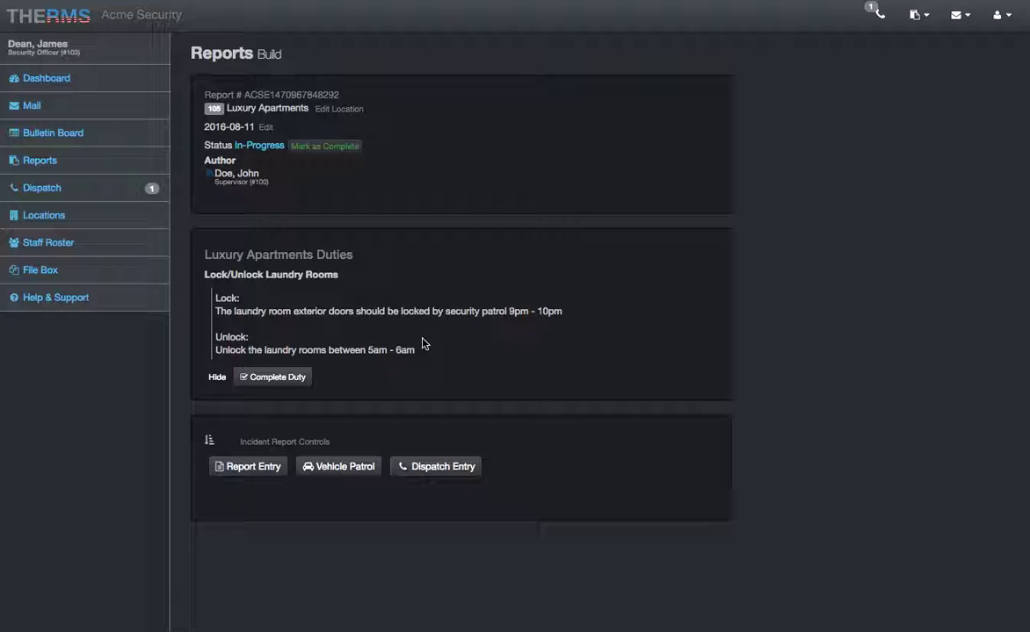
click(268, 378)
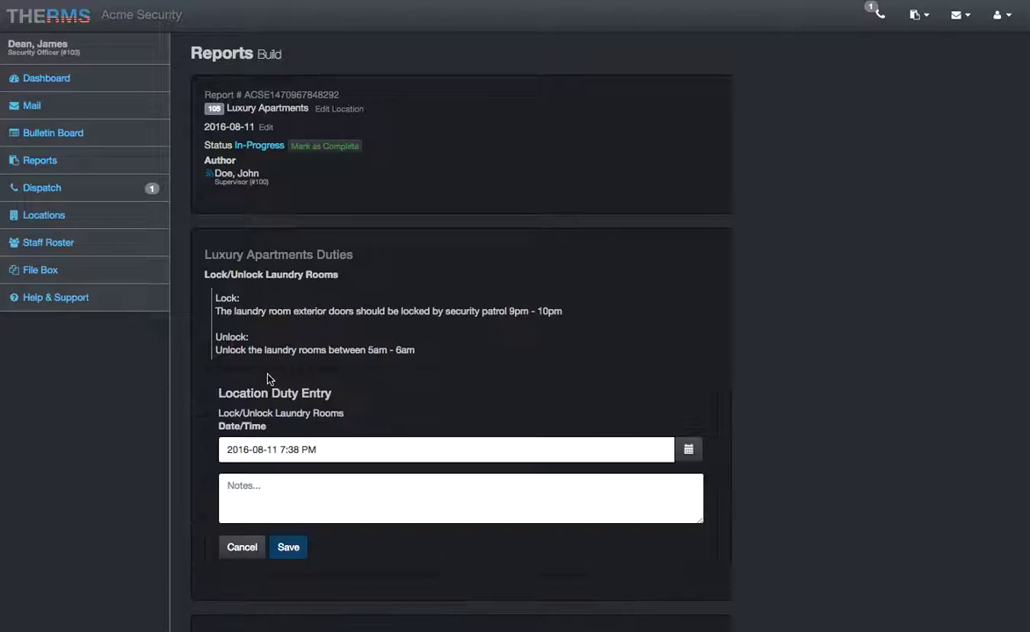
scroll(303, 434, down, 1)
click(288, 403)
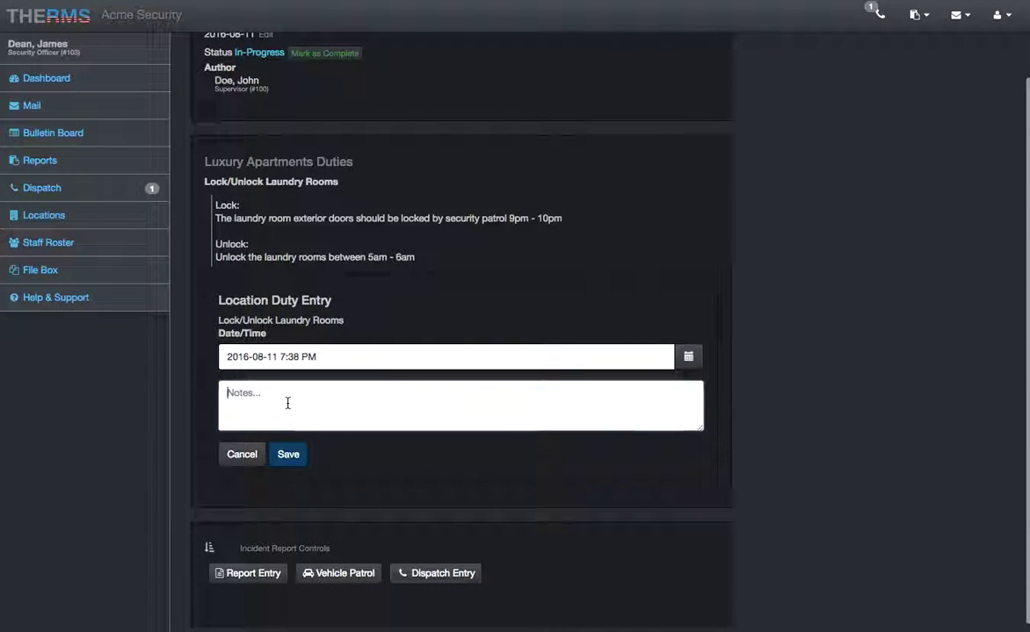
text(Locked)
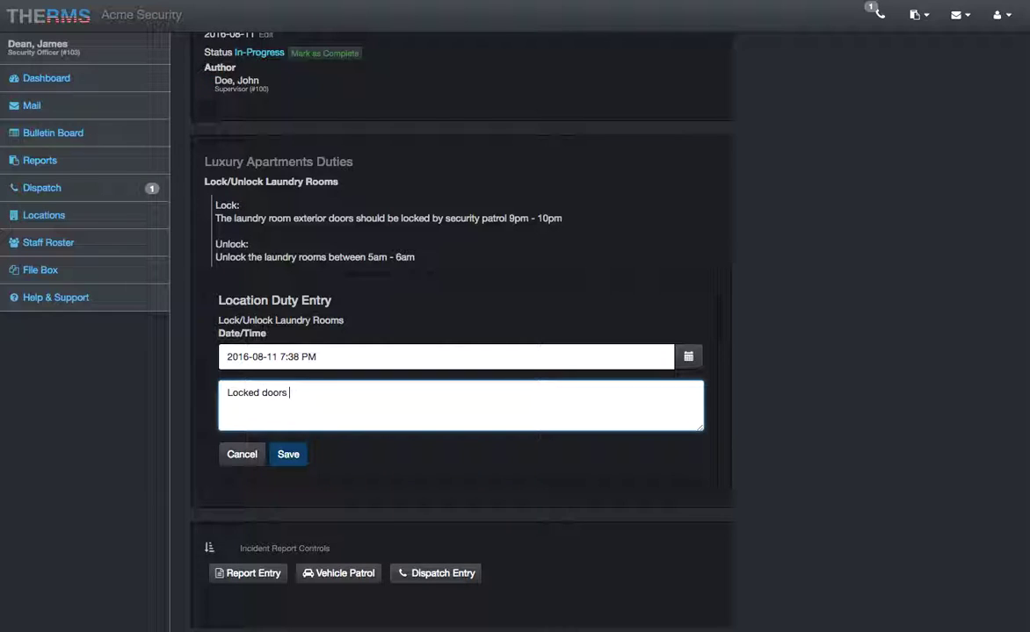
text(doors no issues)
Step: Set the entry time to 7:35 PM and save the completed duty
click(689, 358)
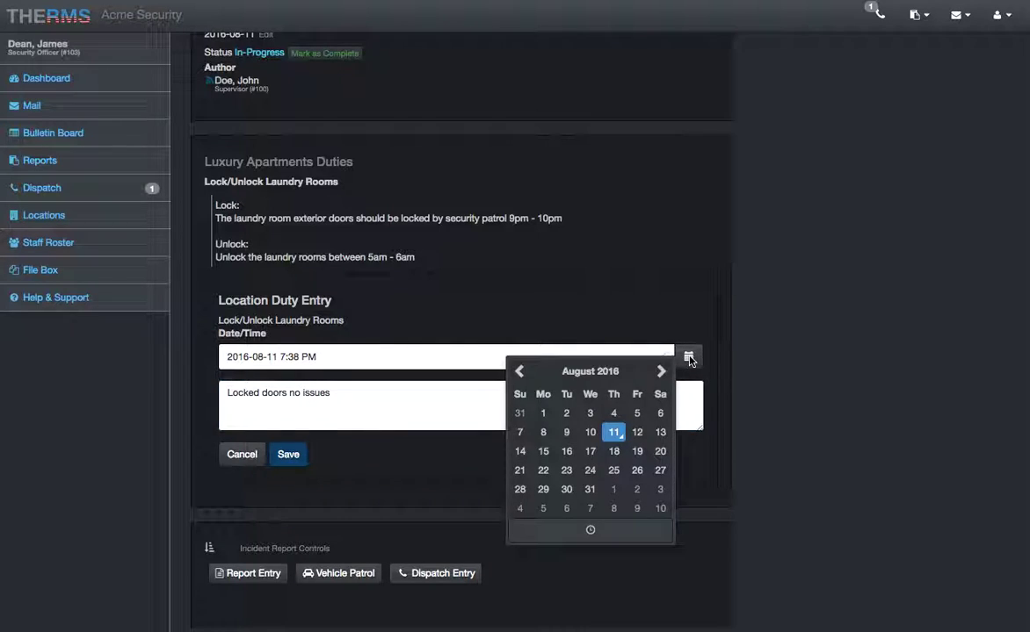
click(591, 530)
click(601, 502)
click(601, 503)
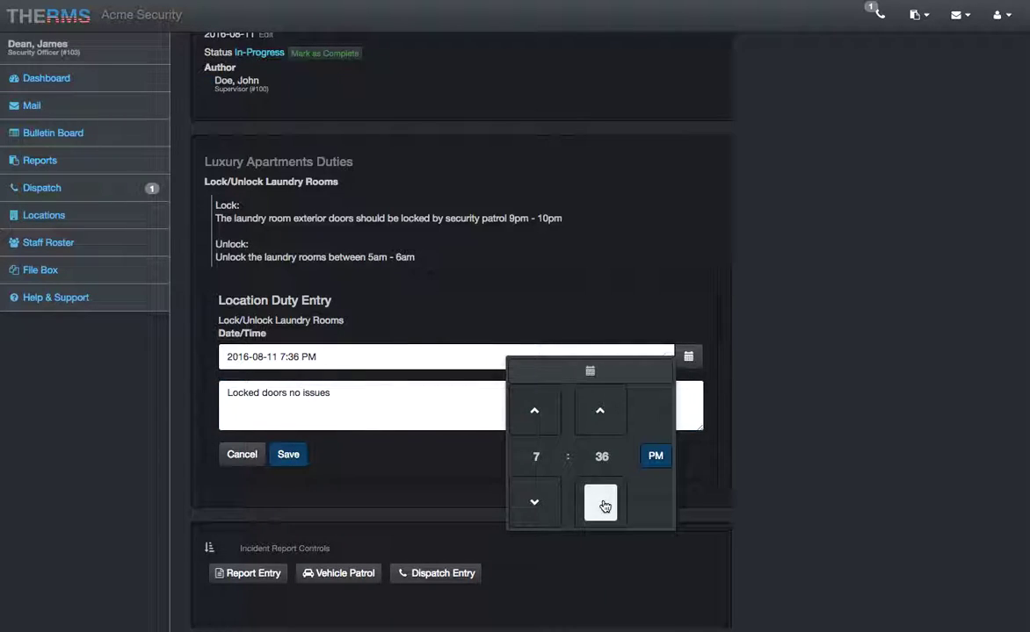
click(601, 503)
click(371, 466)
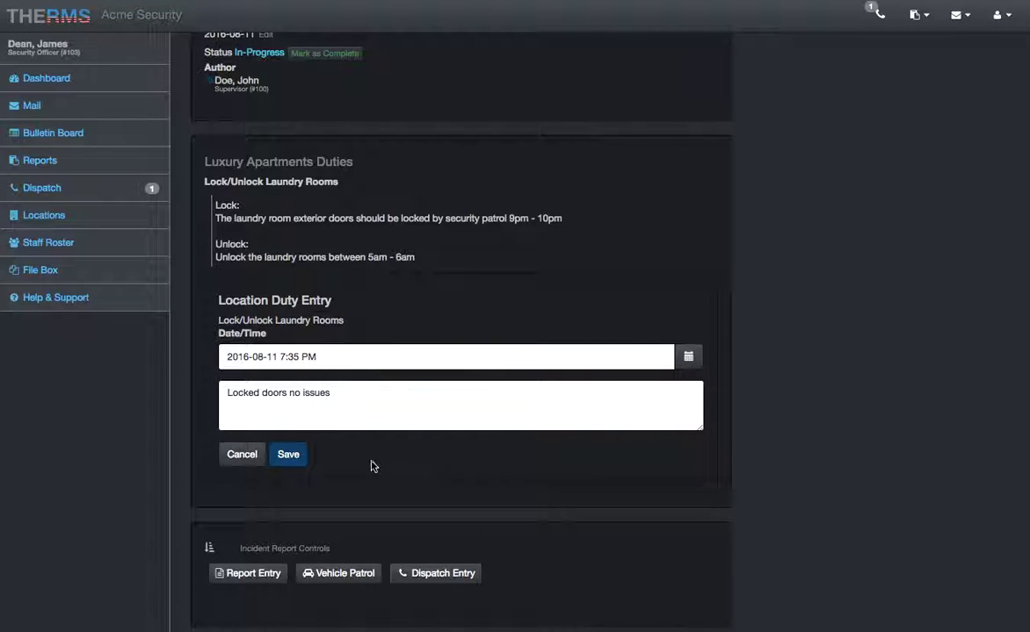
click(288, 454)
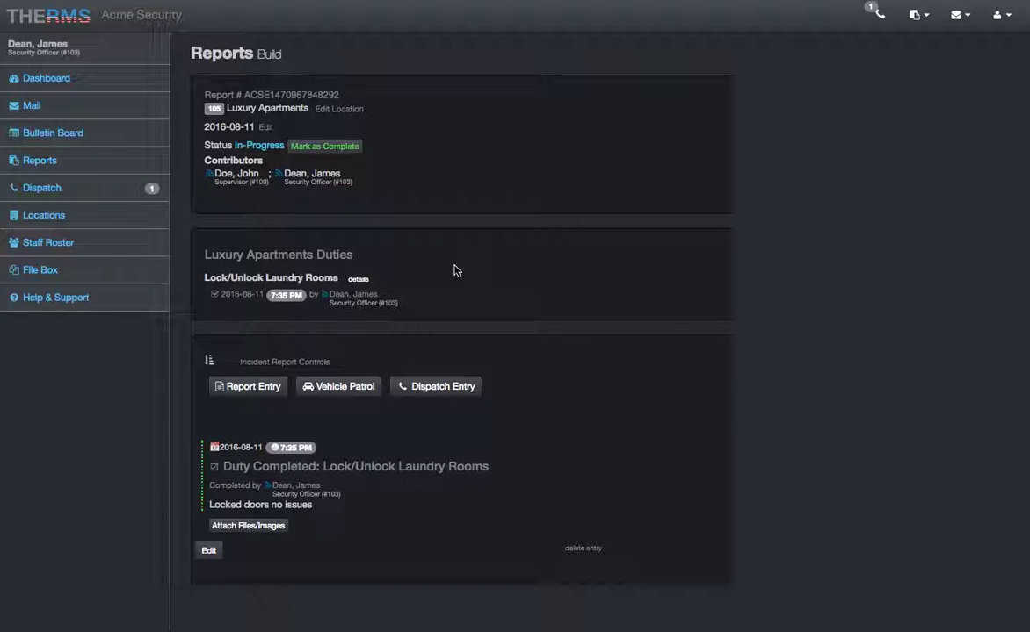
Step: Review the Luxury Apartments report subscribers under More > Subscribers, then show its Reports list
click(262, 110)
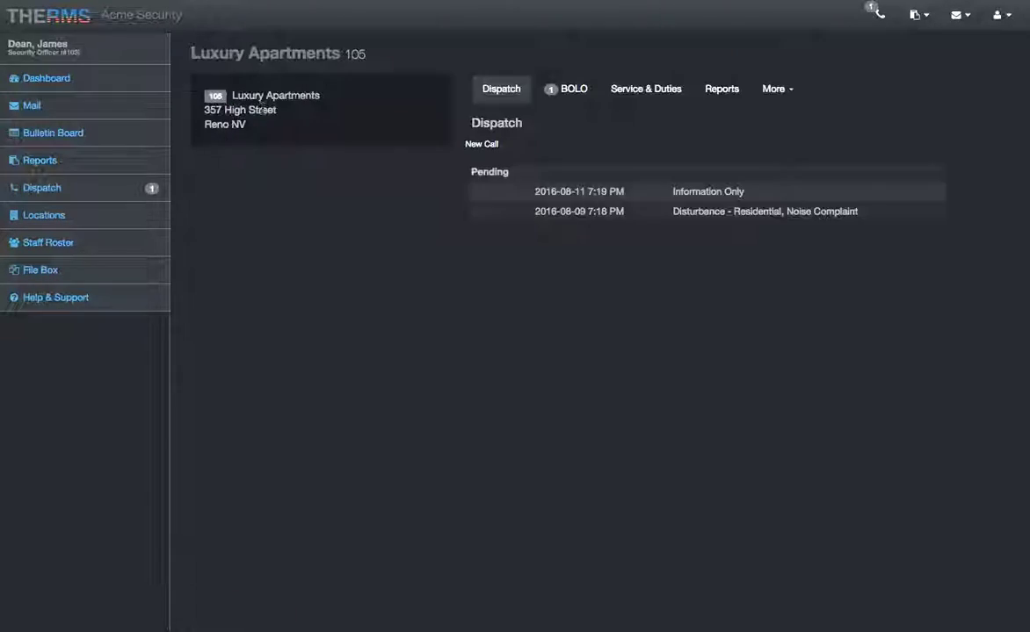
click(787, 93)
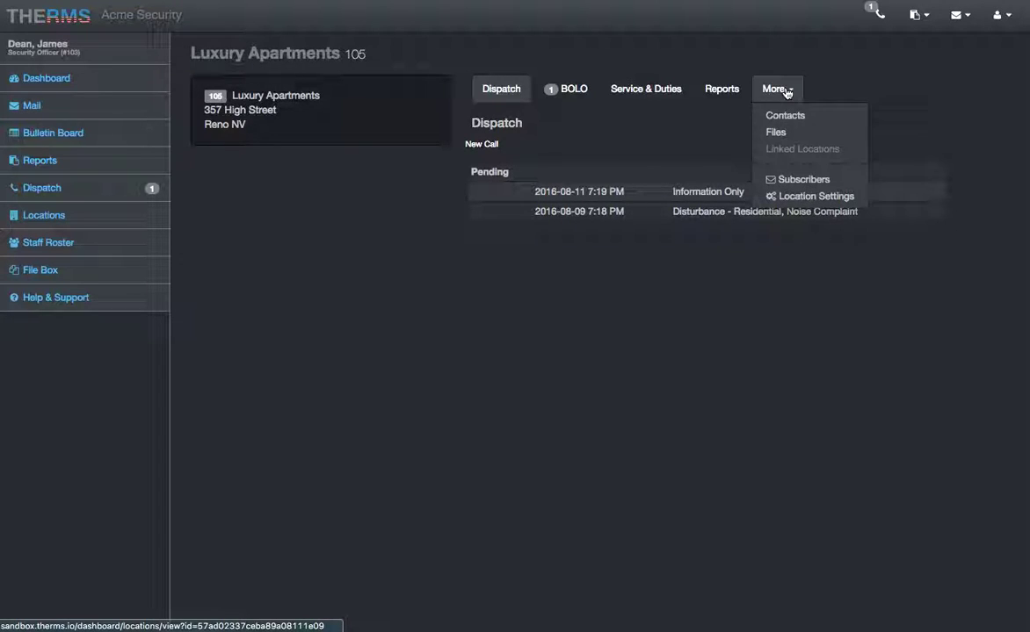
click(790, 181)
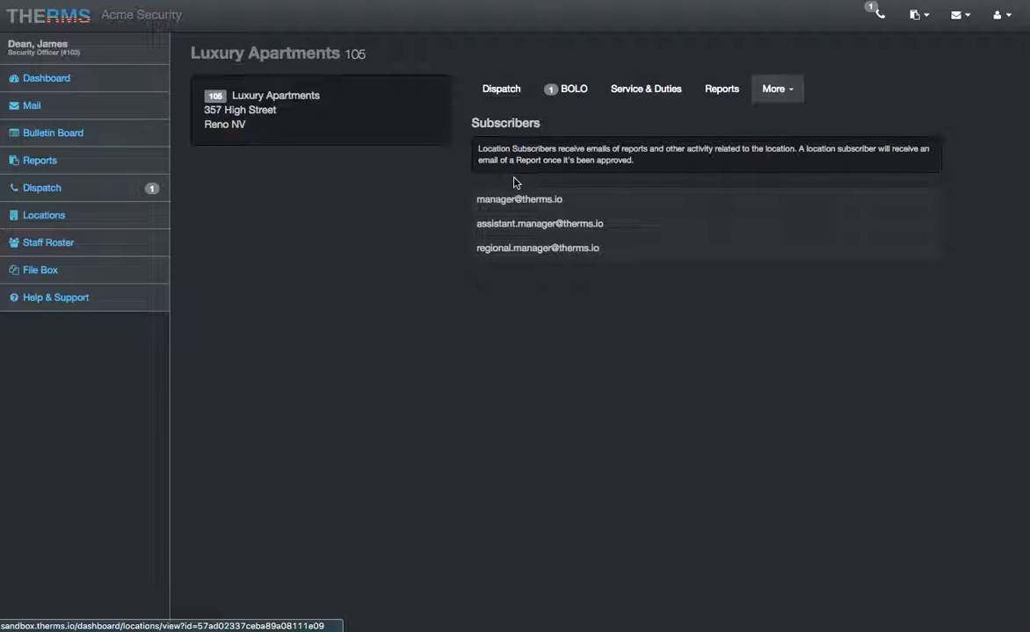
click(722, 92)
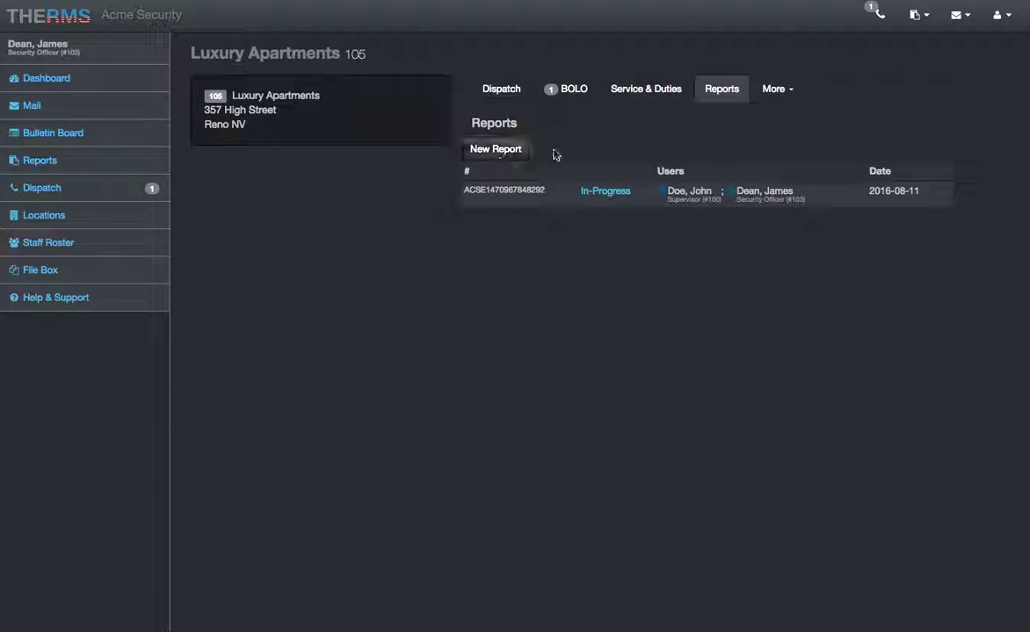
Step: Create a new Luxury Apartments report, then return to the location's reports list
click(492, 154)
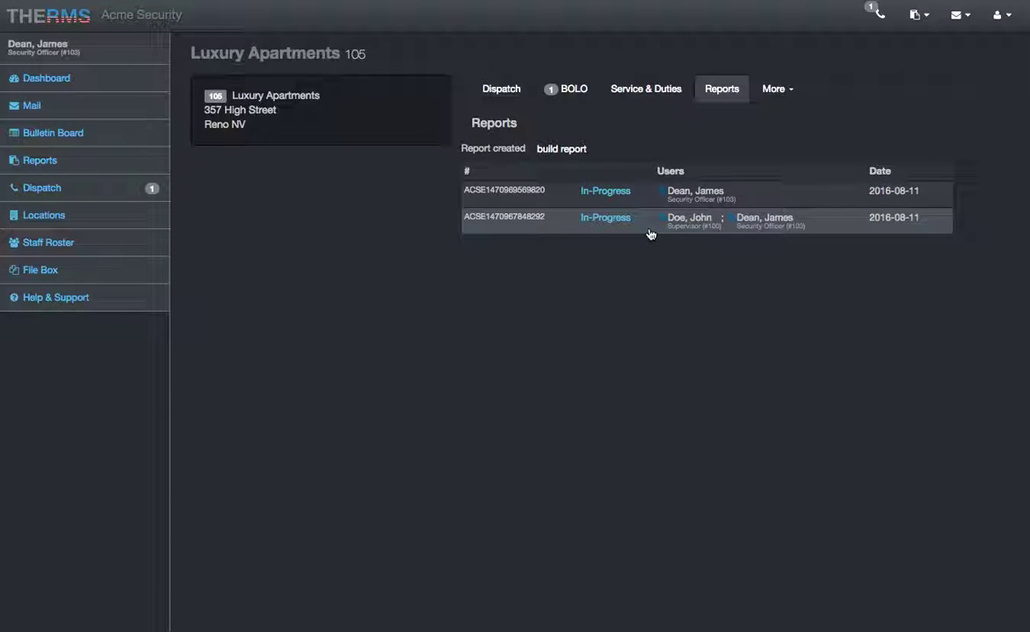
click(565, 222)
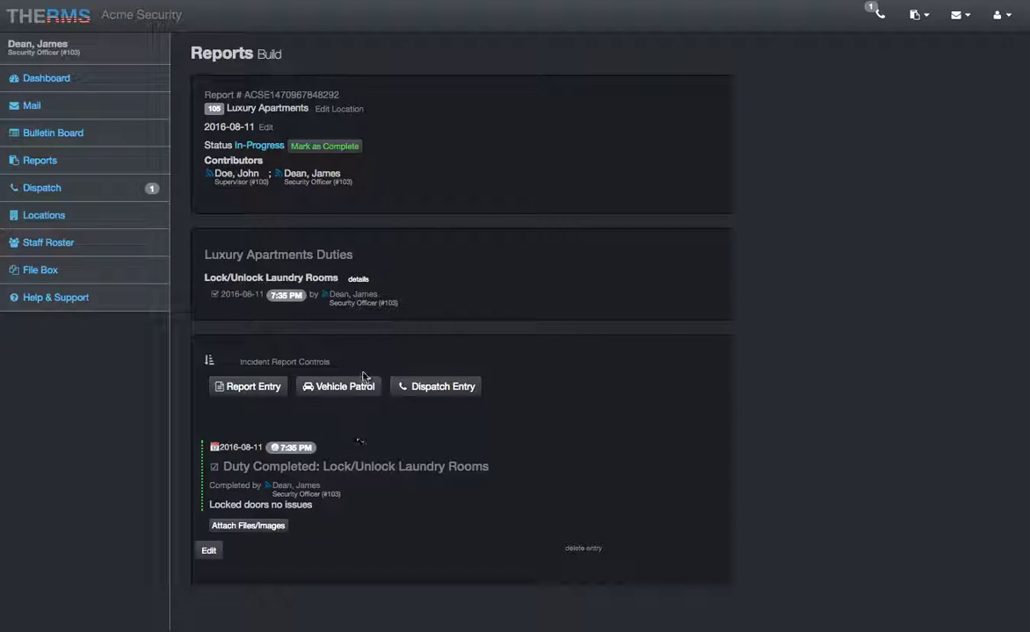
click(278, 110)
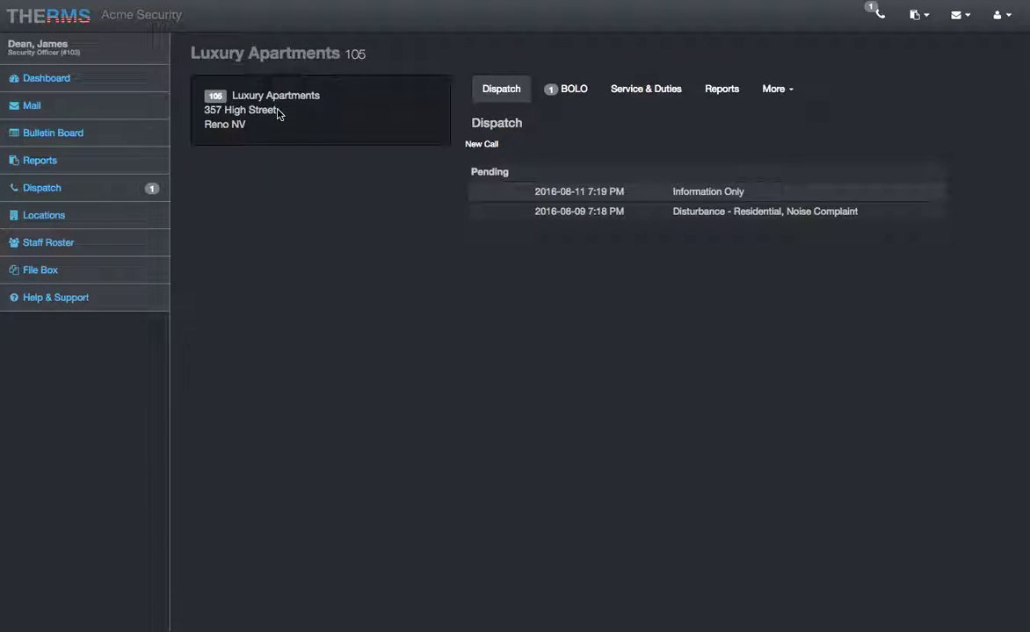
click(718, 91)
Step: Delete the newly created empty report, confirming the deletion
click(629, 196)
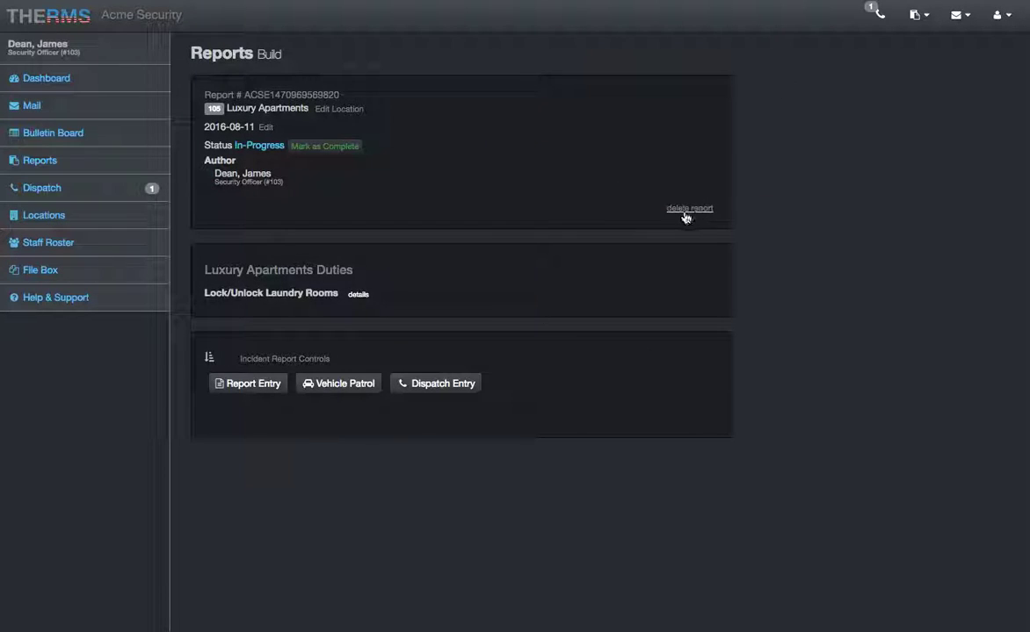
click(689, 209)
click(700, 209)
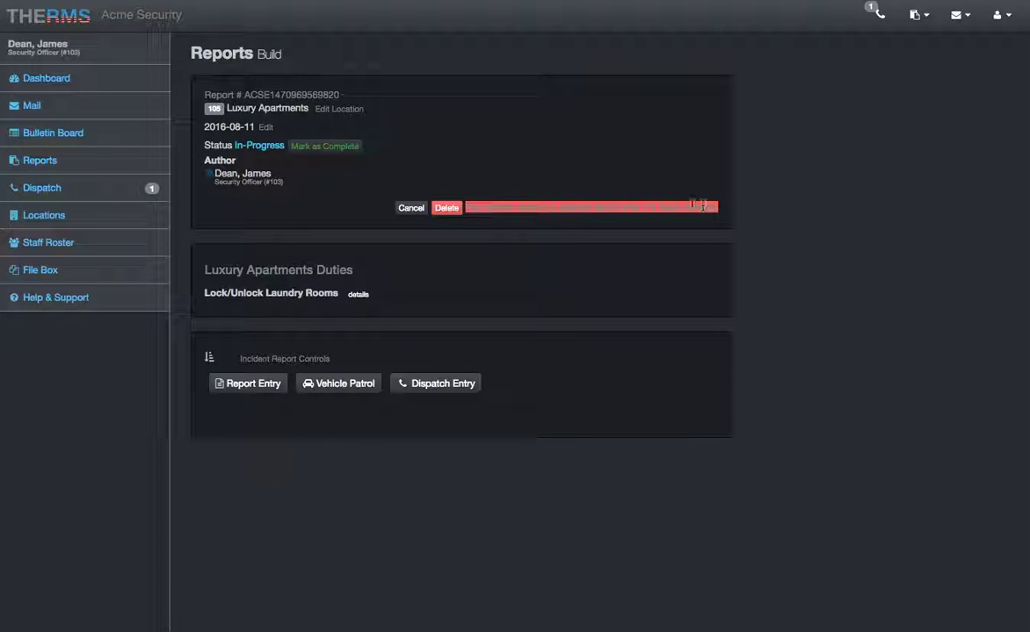
click(443, 207)
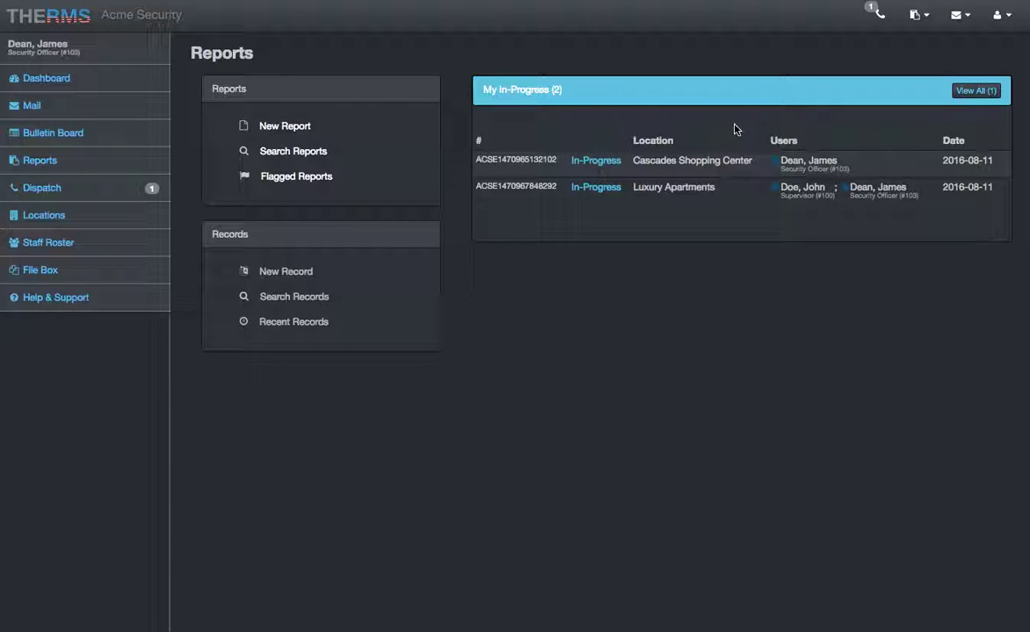
Step: Go from the Locations list to Luxury Apartments and view its contact cards
click(68, 218)
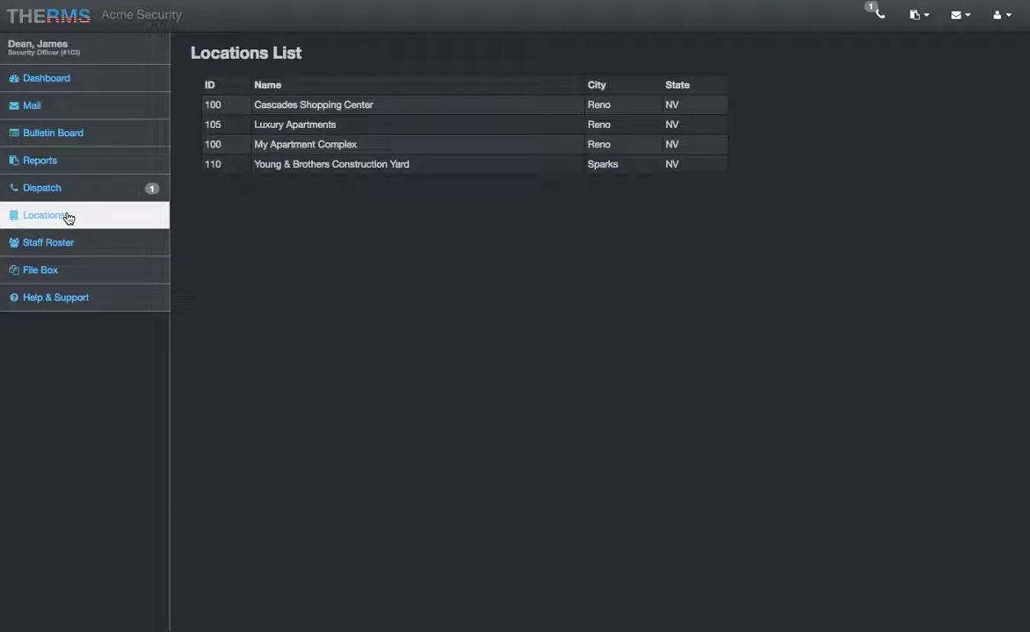
click(369, 124)
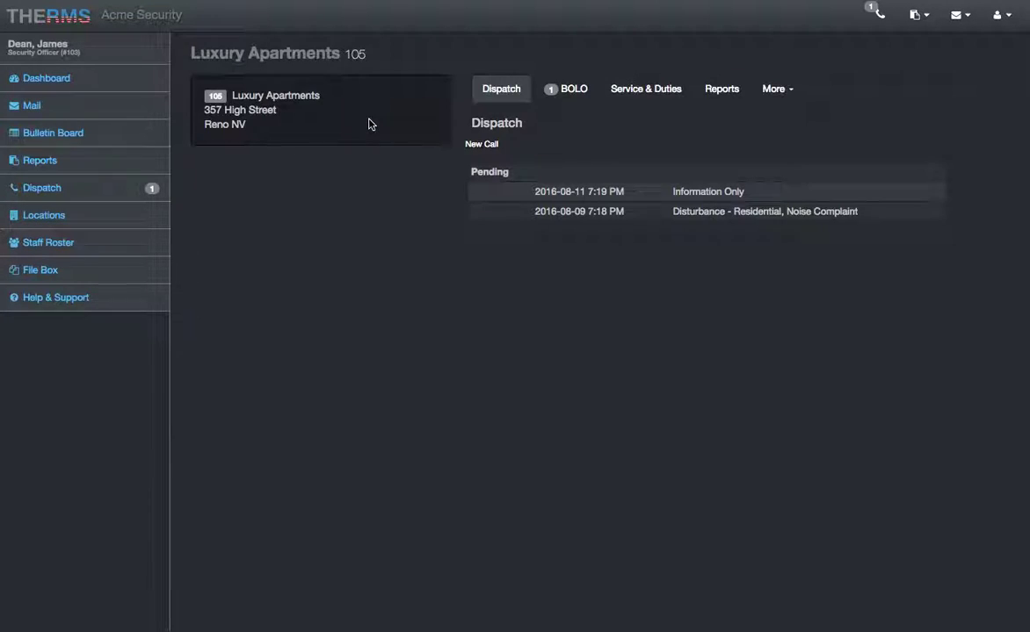
click(756, 89)
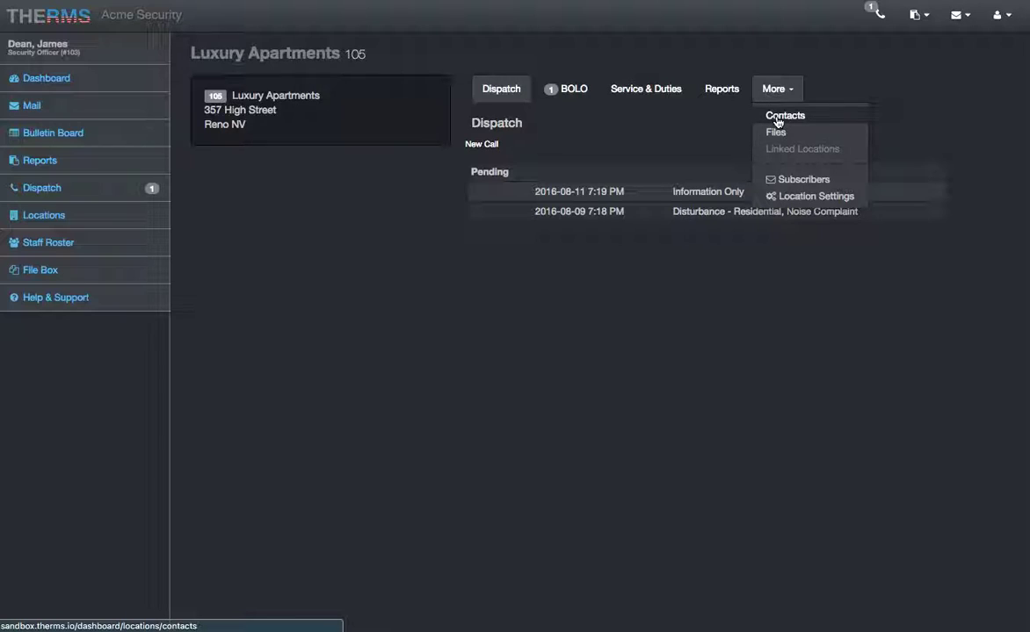
click(777, 117)
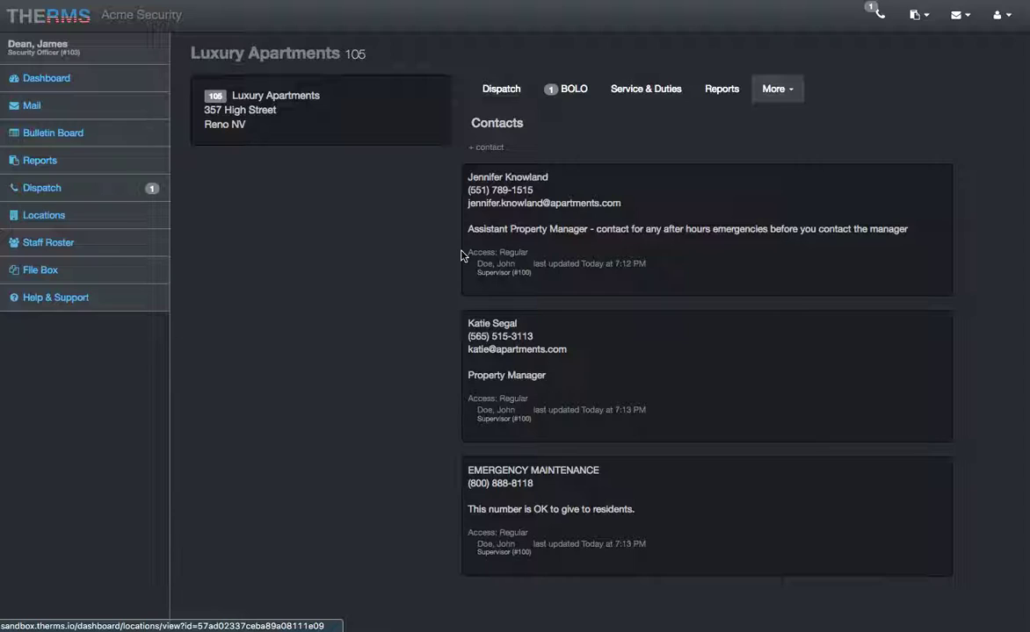
mouse_move(483, 278)
click(596, 231)
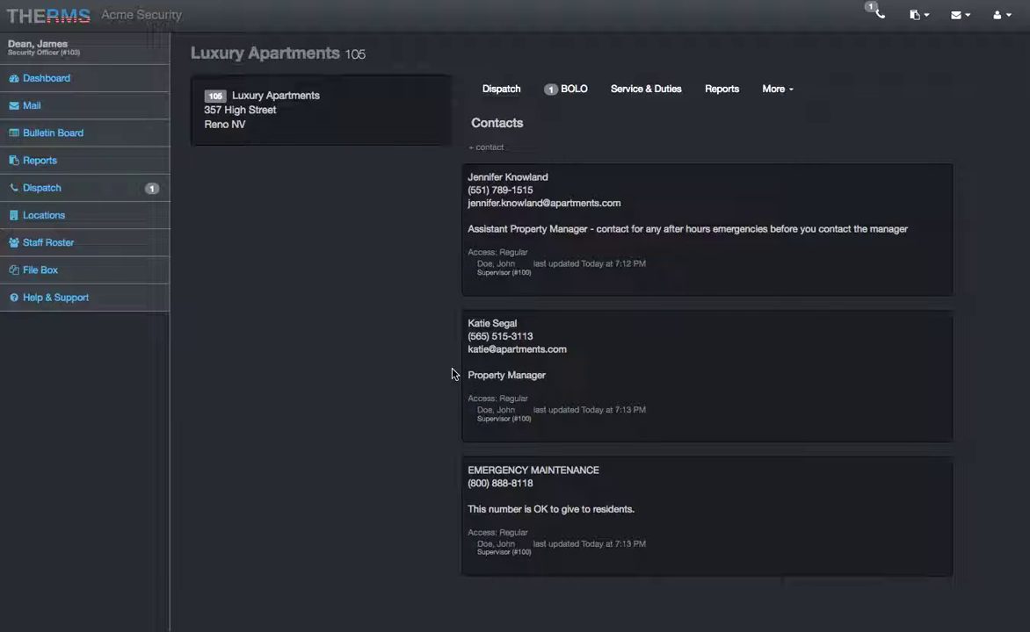
Step: Browse the Luxury Apartments files, enlarge the images.jpeg site map, then switch to Reports
click(782, 90)
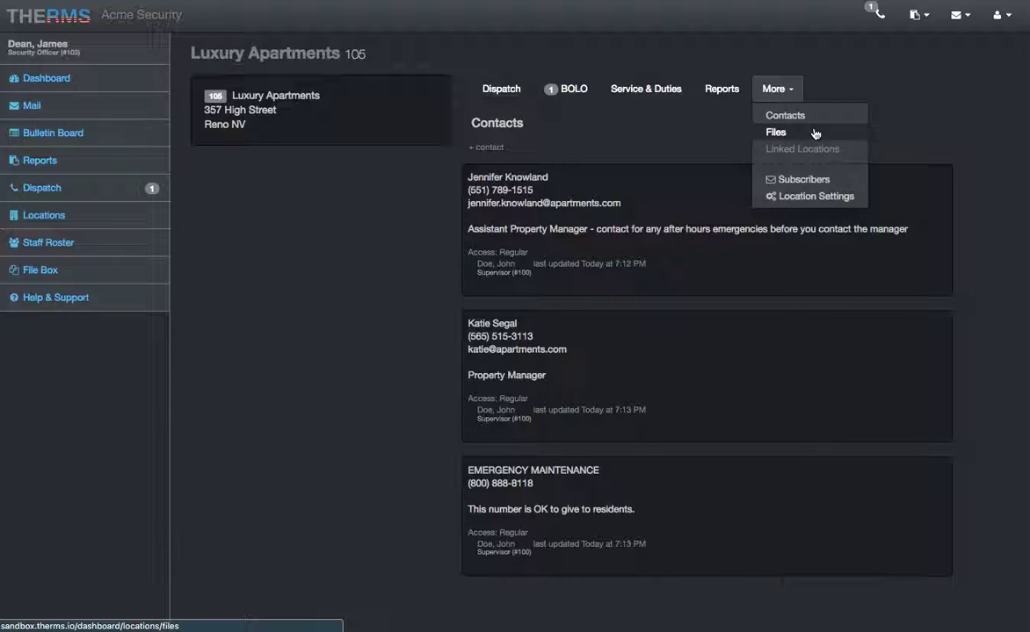
click(814, 134)
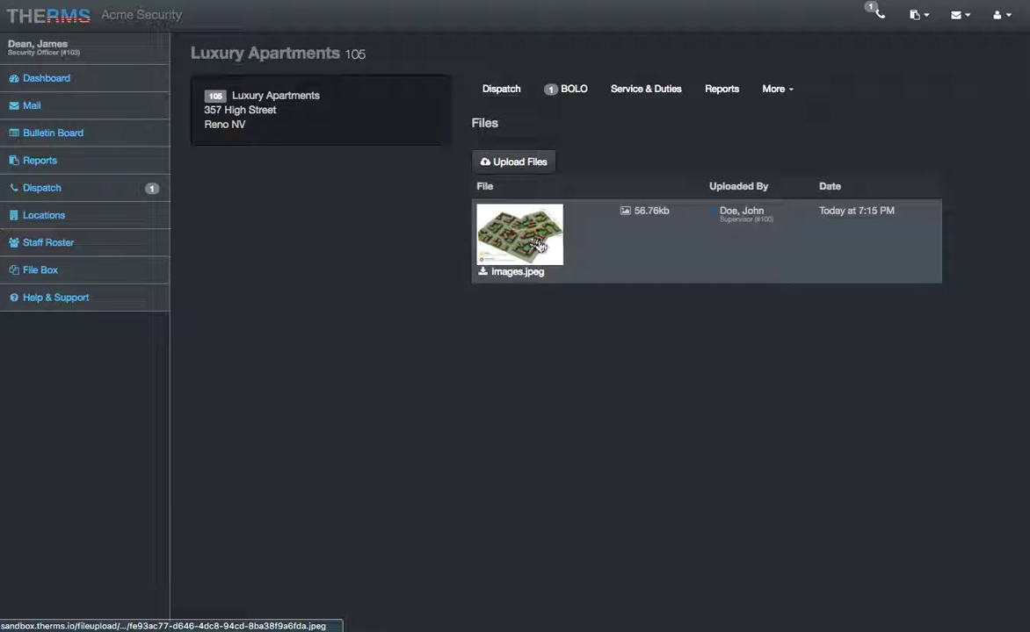
click(516, 242)
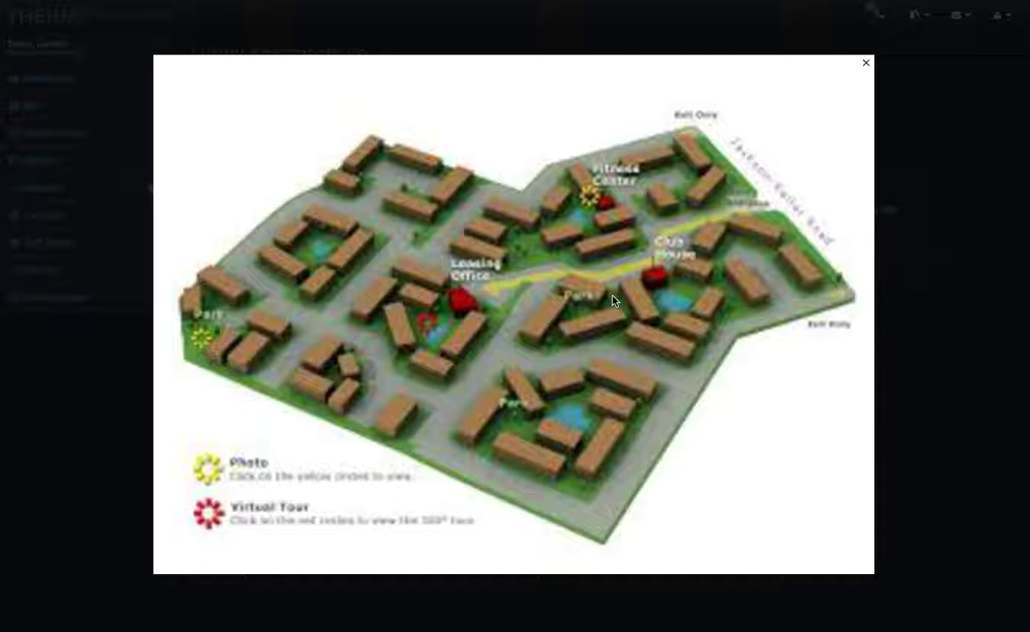
click(951, 281)
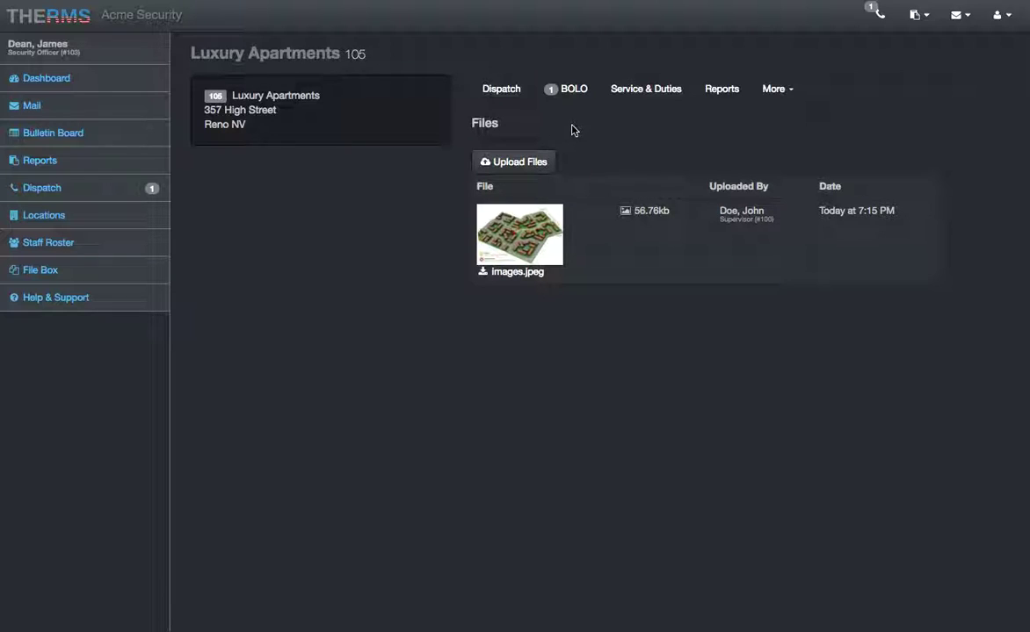
click(702, 98)
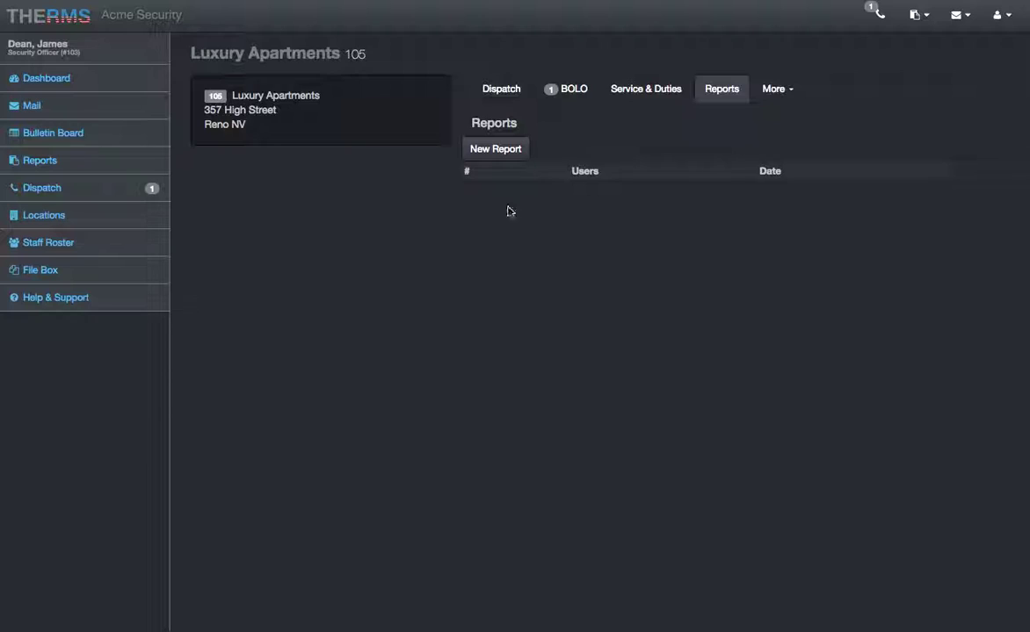
Step: Start a new BOLO titled 'Suspicious Vehicle In the Parking Lot'
click(573, 95)
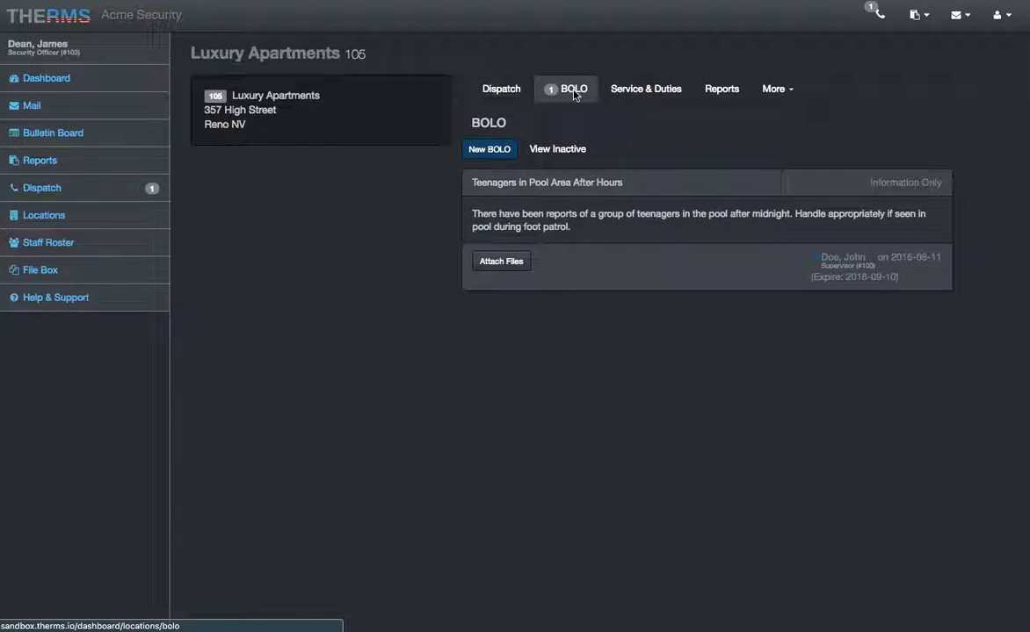
click(493, 151)
click(570, 234)
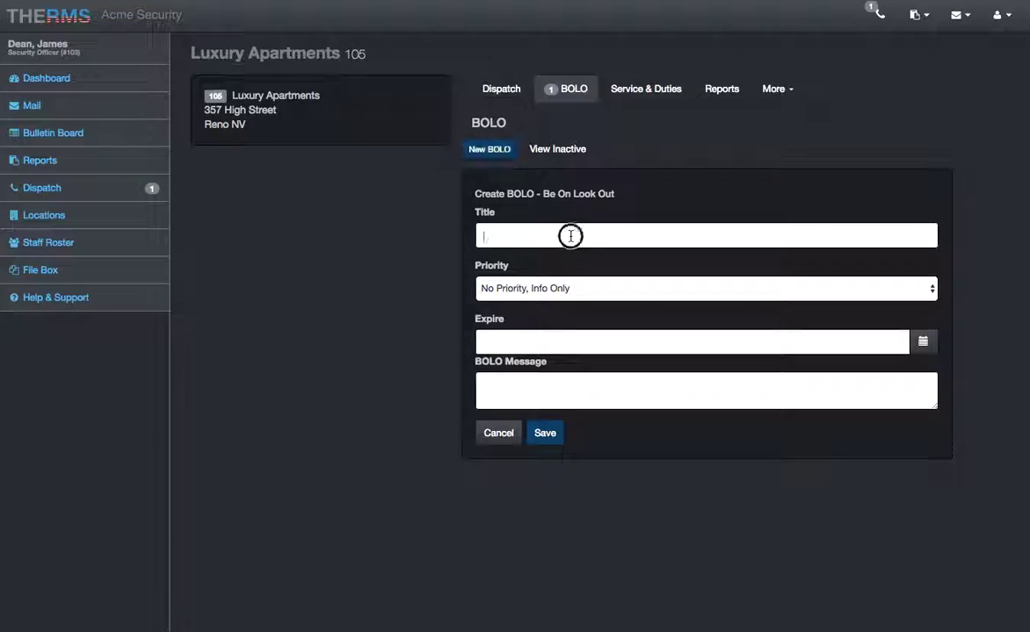
text(Sus)
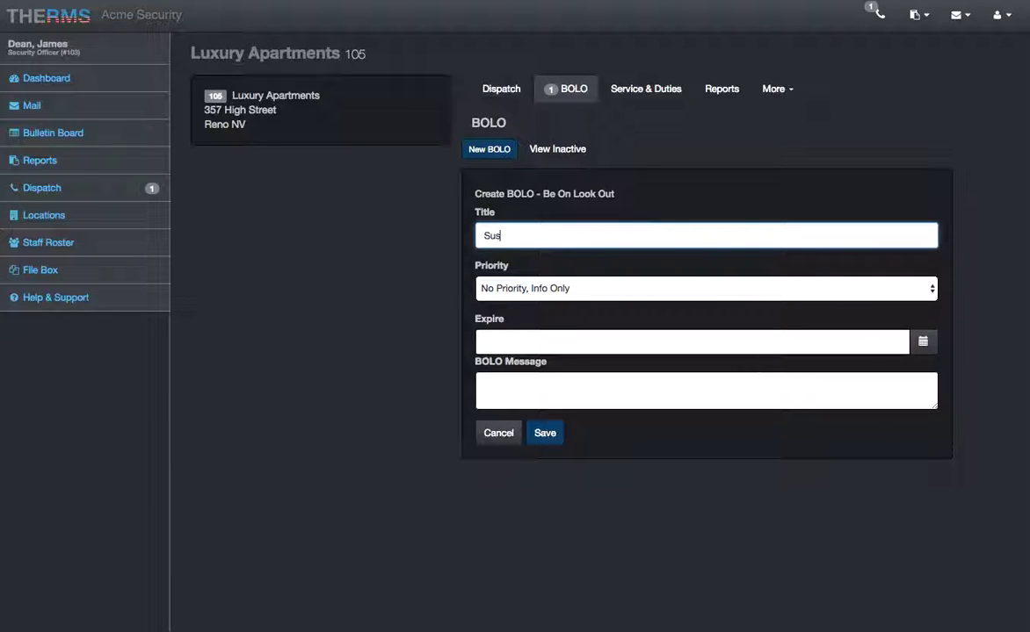
text(picious Vehicle In the)
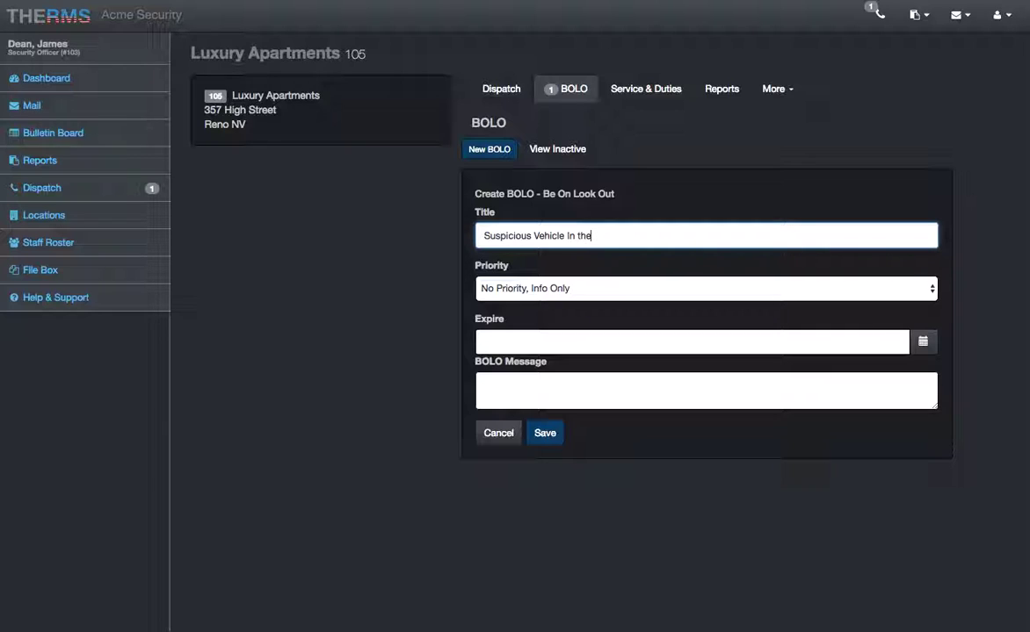
text( Parking Lot)
key(Tab)
Step: Set the BOLO priority to Low and its expiry date to 2016-08-25
click(764, 296)
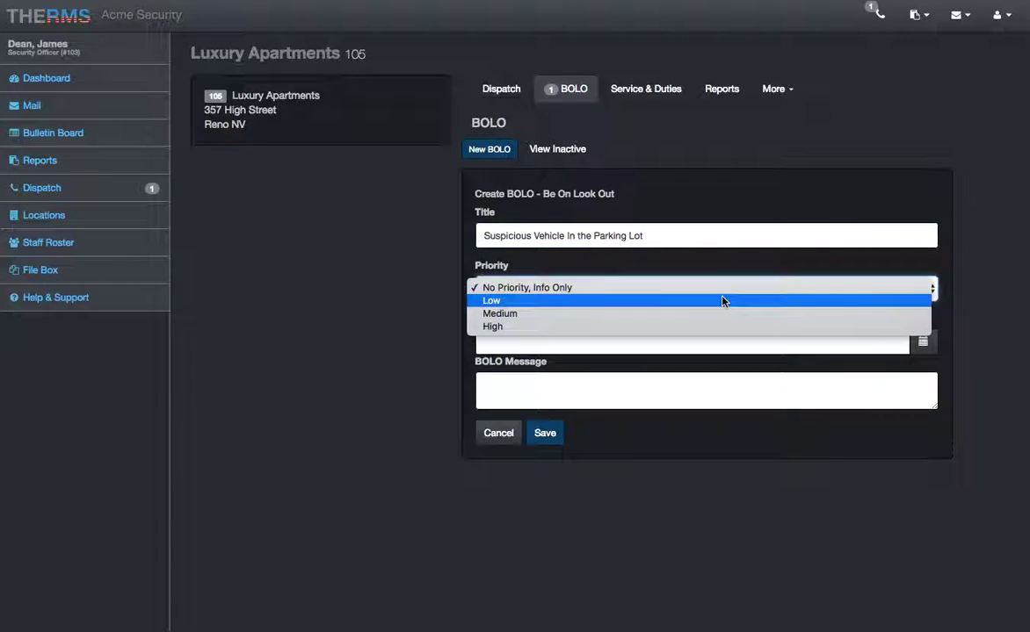
click(509, 301)
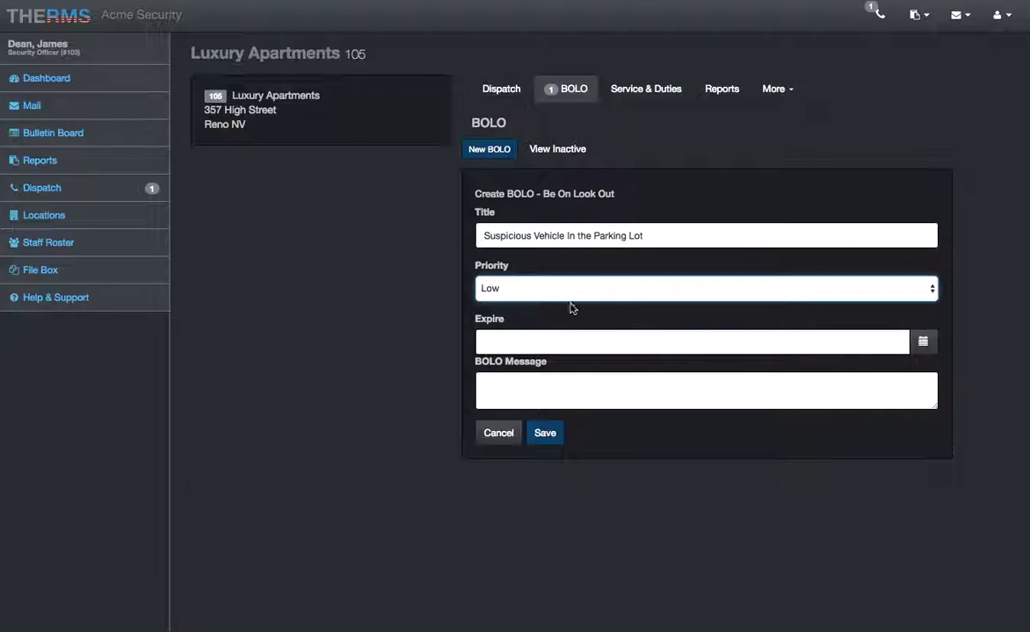
click(924, 352)
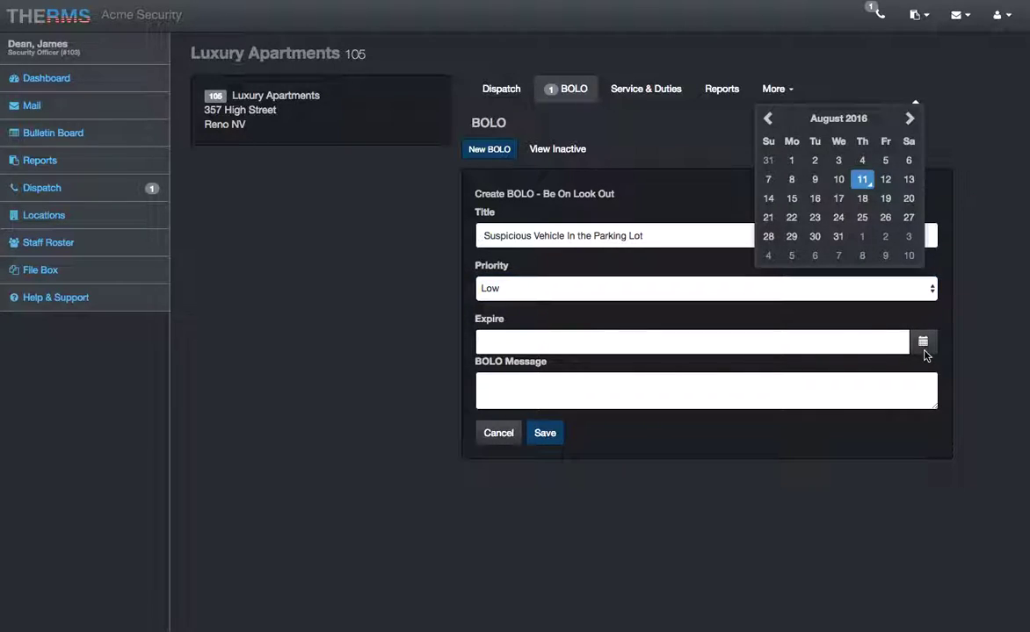
click(863, 220)
click(663, 388)
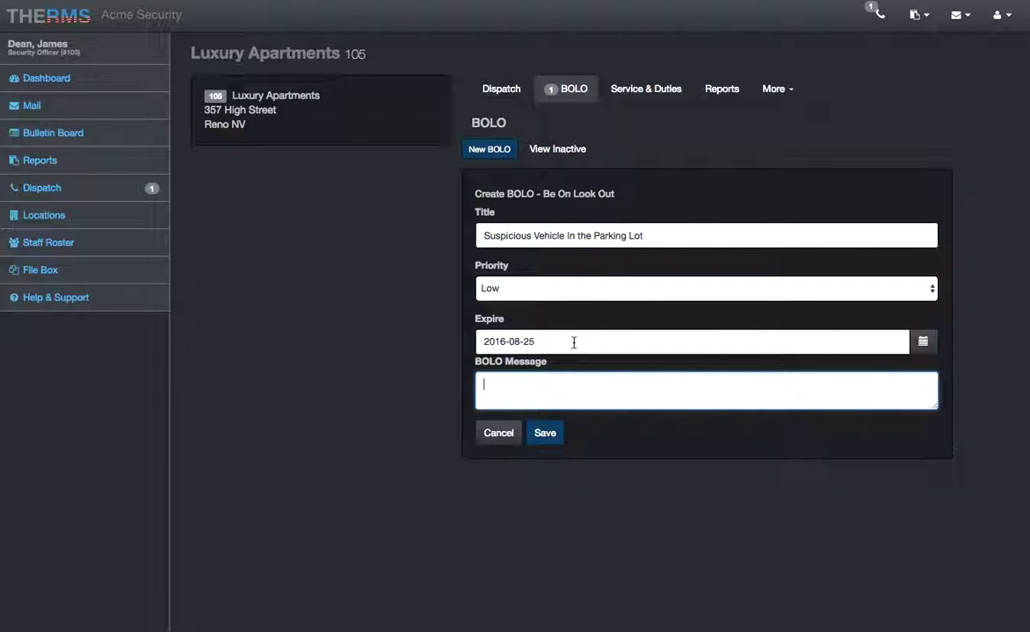
click(923, 341)
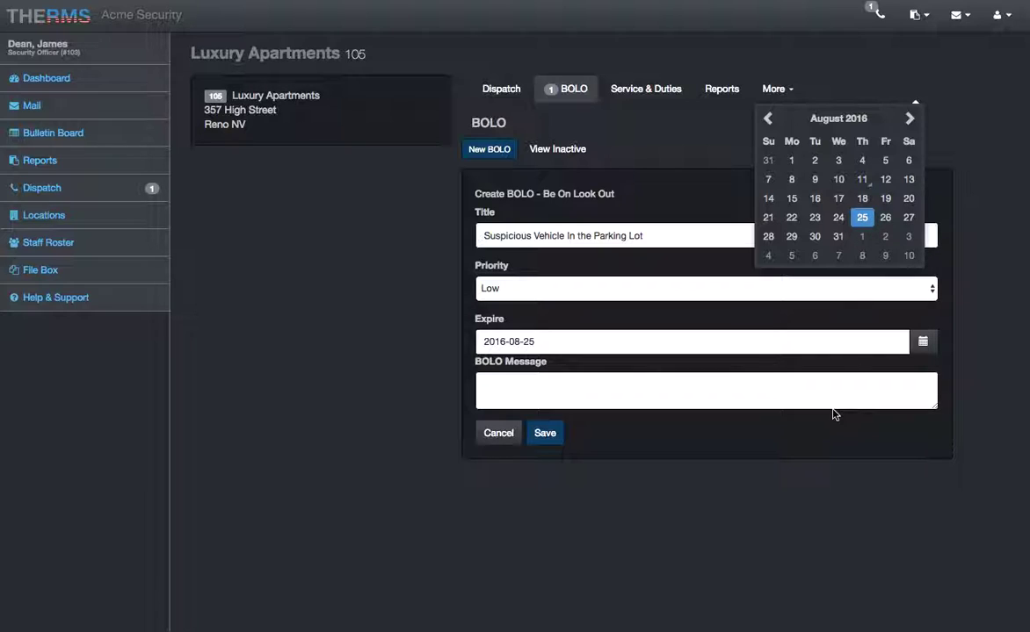
Step: Write the BOLO message about a vehicle driving slowly through the lot, correcting typos
click(691, 387)
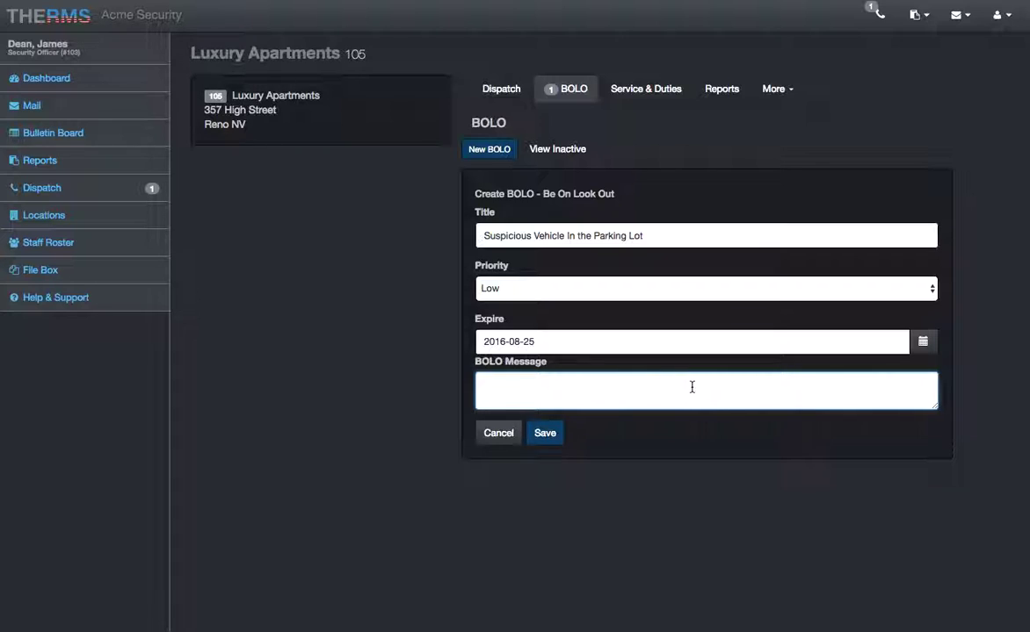
text(I witnessed a vehicle p)
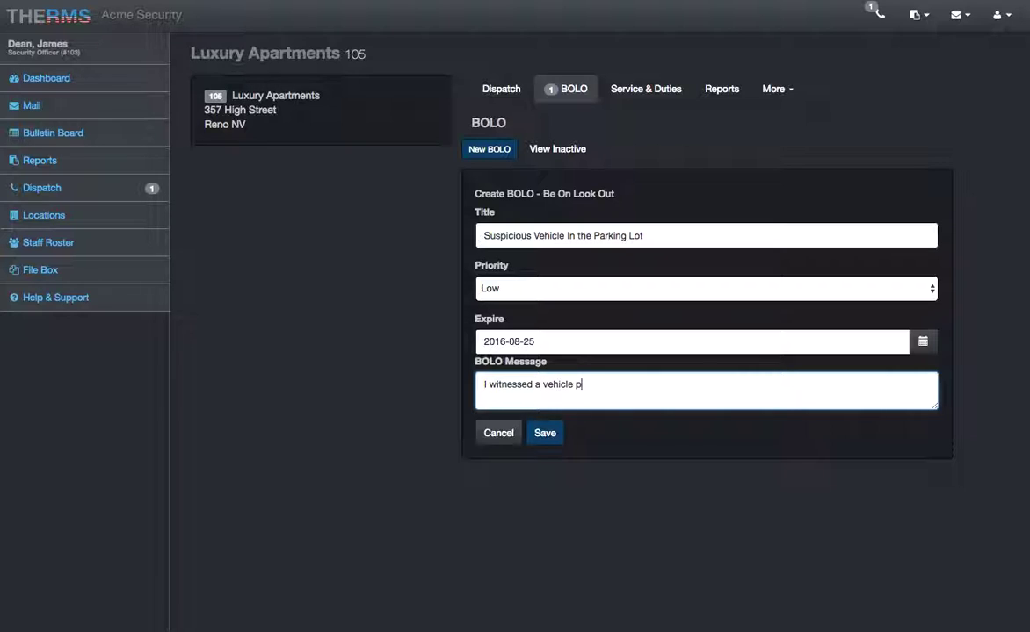
key(BackSpace)
text(dirving slowly through t)
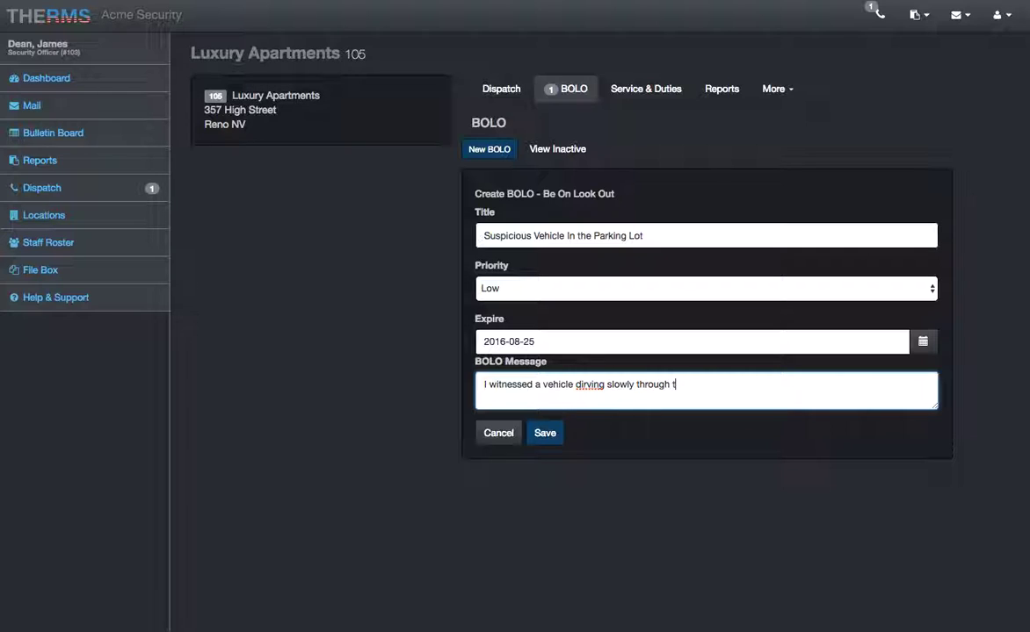
text(he parking lot looking in )
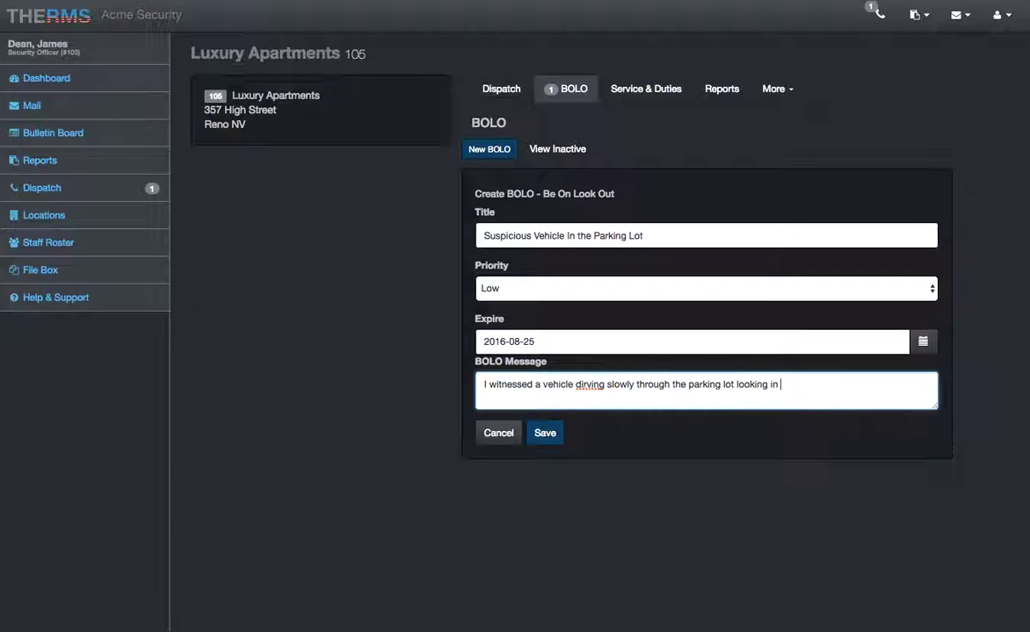
text(other car windoes.)
key(BackSpace)
key(BackSpace)
text(ws.)
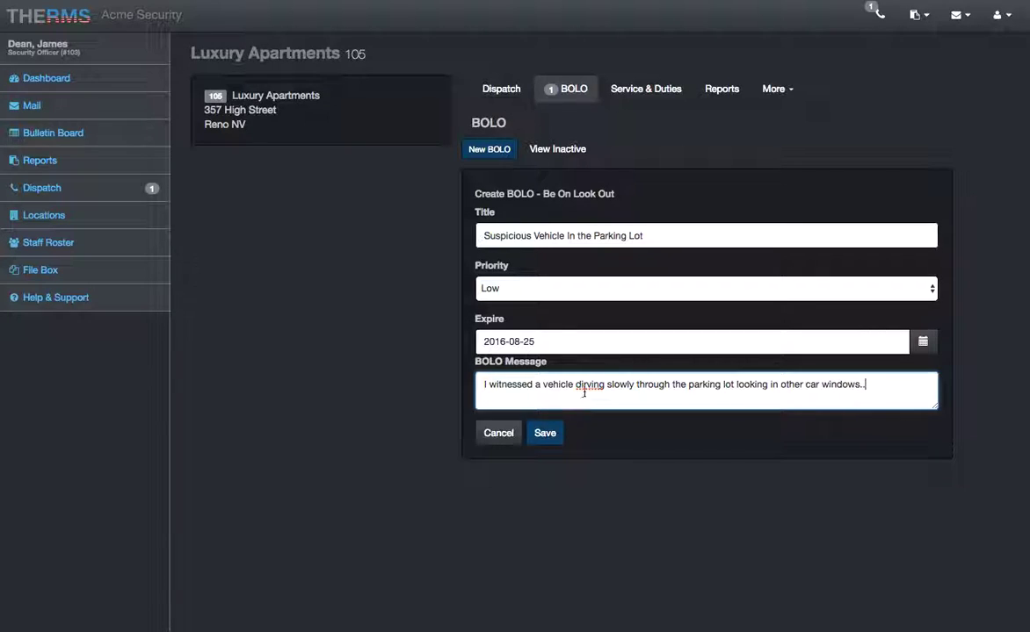
click(585, 384)
key(BackSpace)
key(Left)
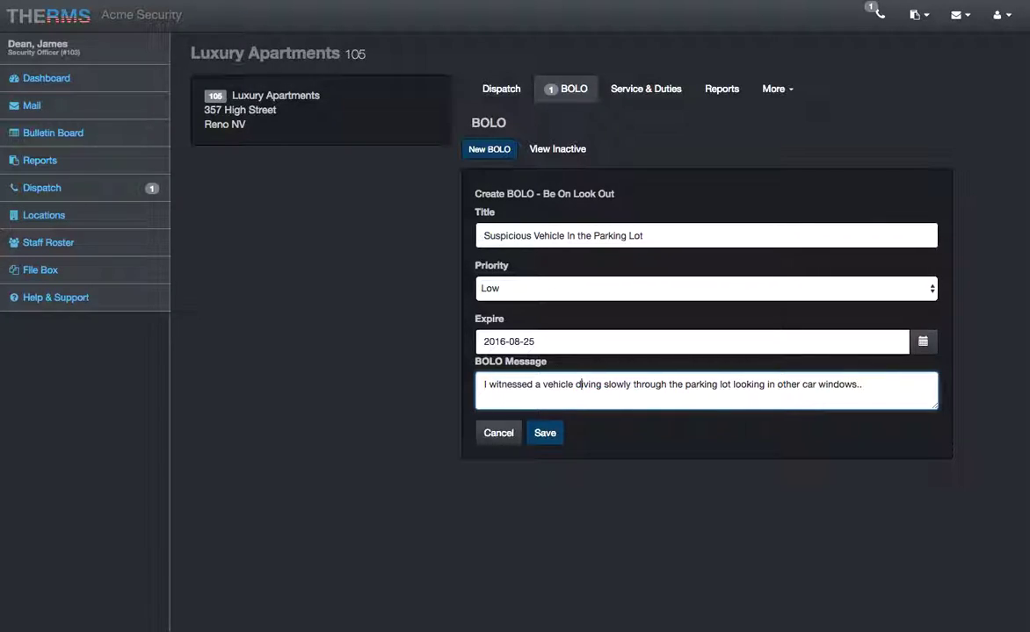
Step: Fix the last typo, save the Suspicious Vehicle BOLO, and start expiring it
text(r)
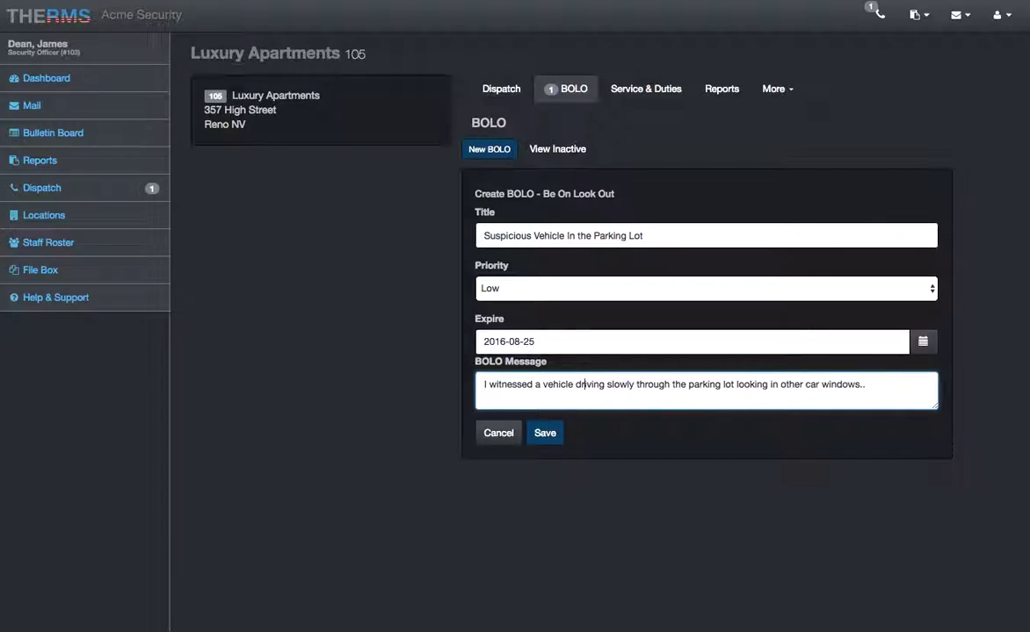
click(539, 434)
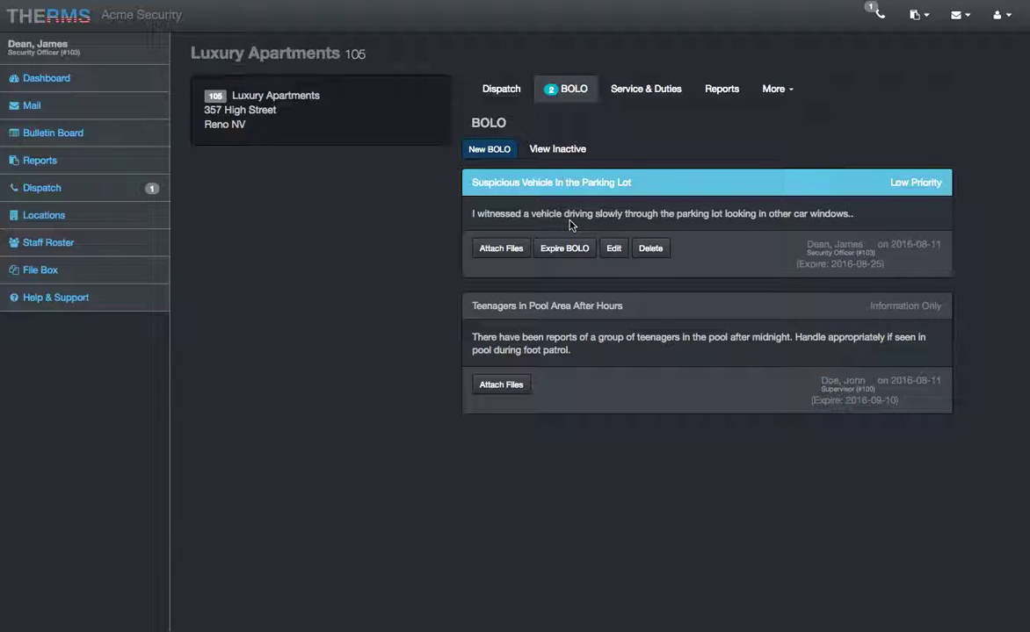
click(565, 250)
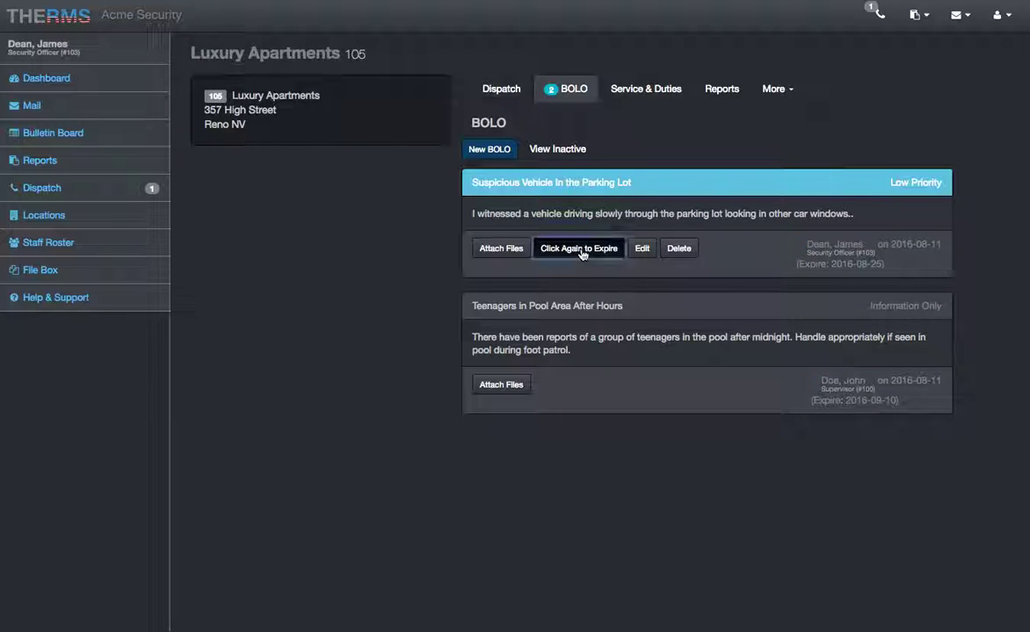
Step: Expire the Suspicious Vehicle BOLO, verify it under inactive BOLOs, then open Help & Support
click(580, 251)
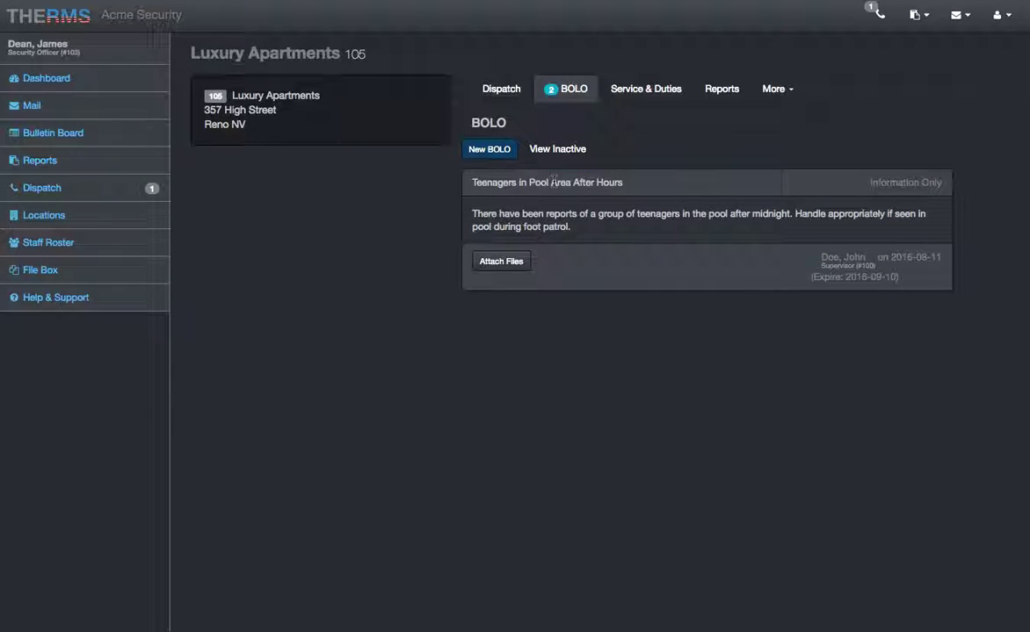
click(556, 150)
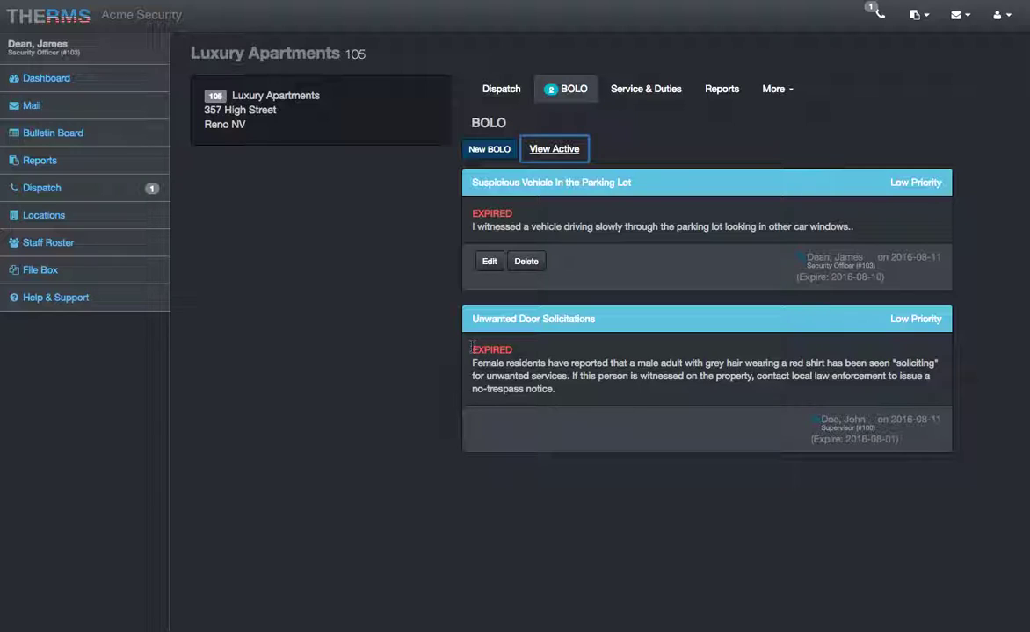
click(559, 150)
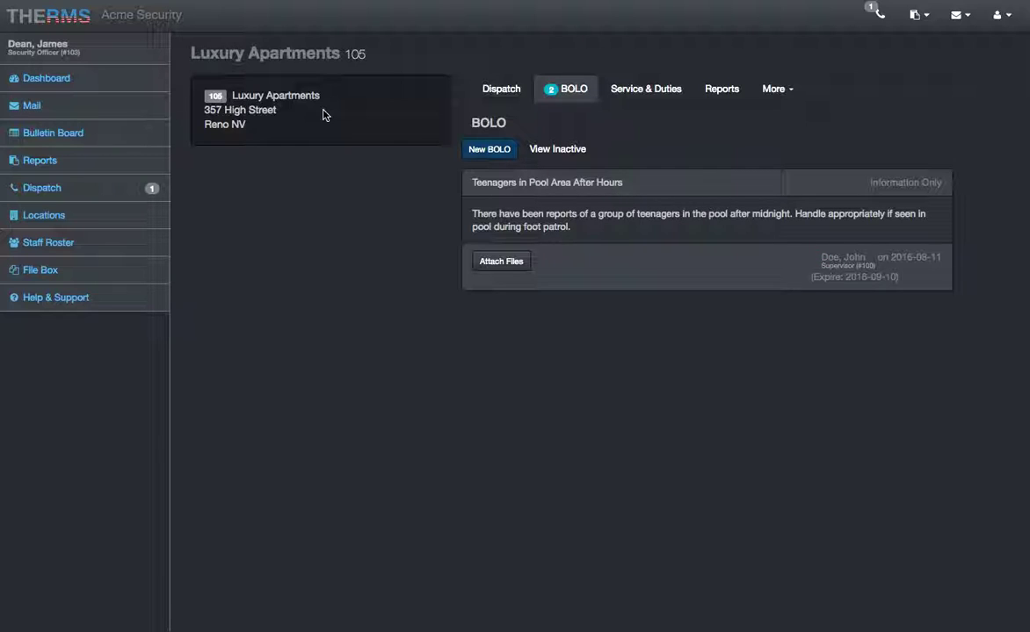
click(83, 299)
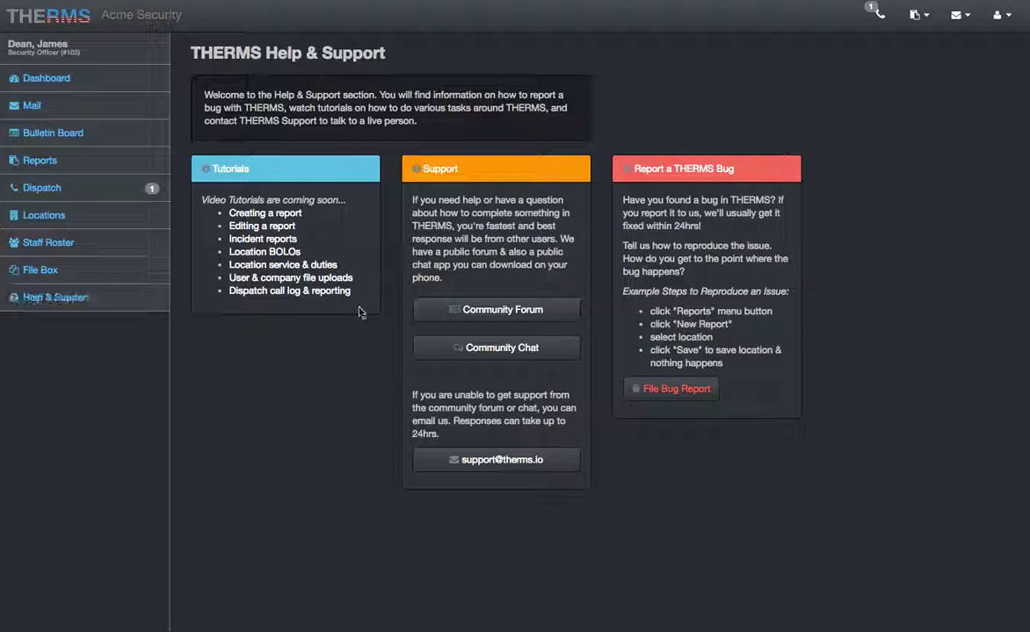